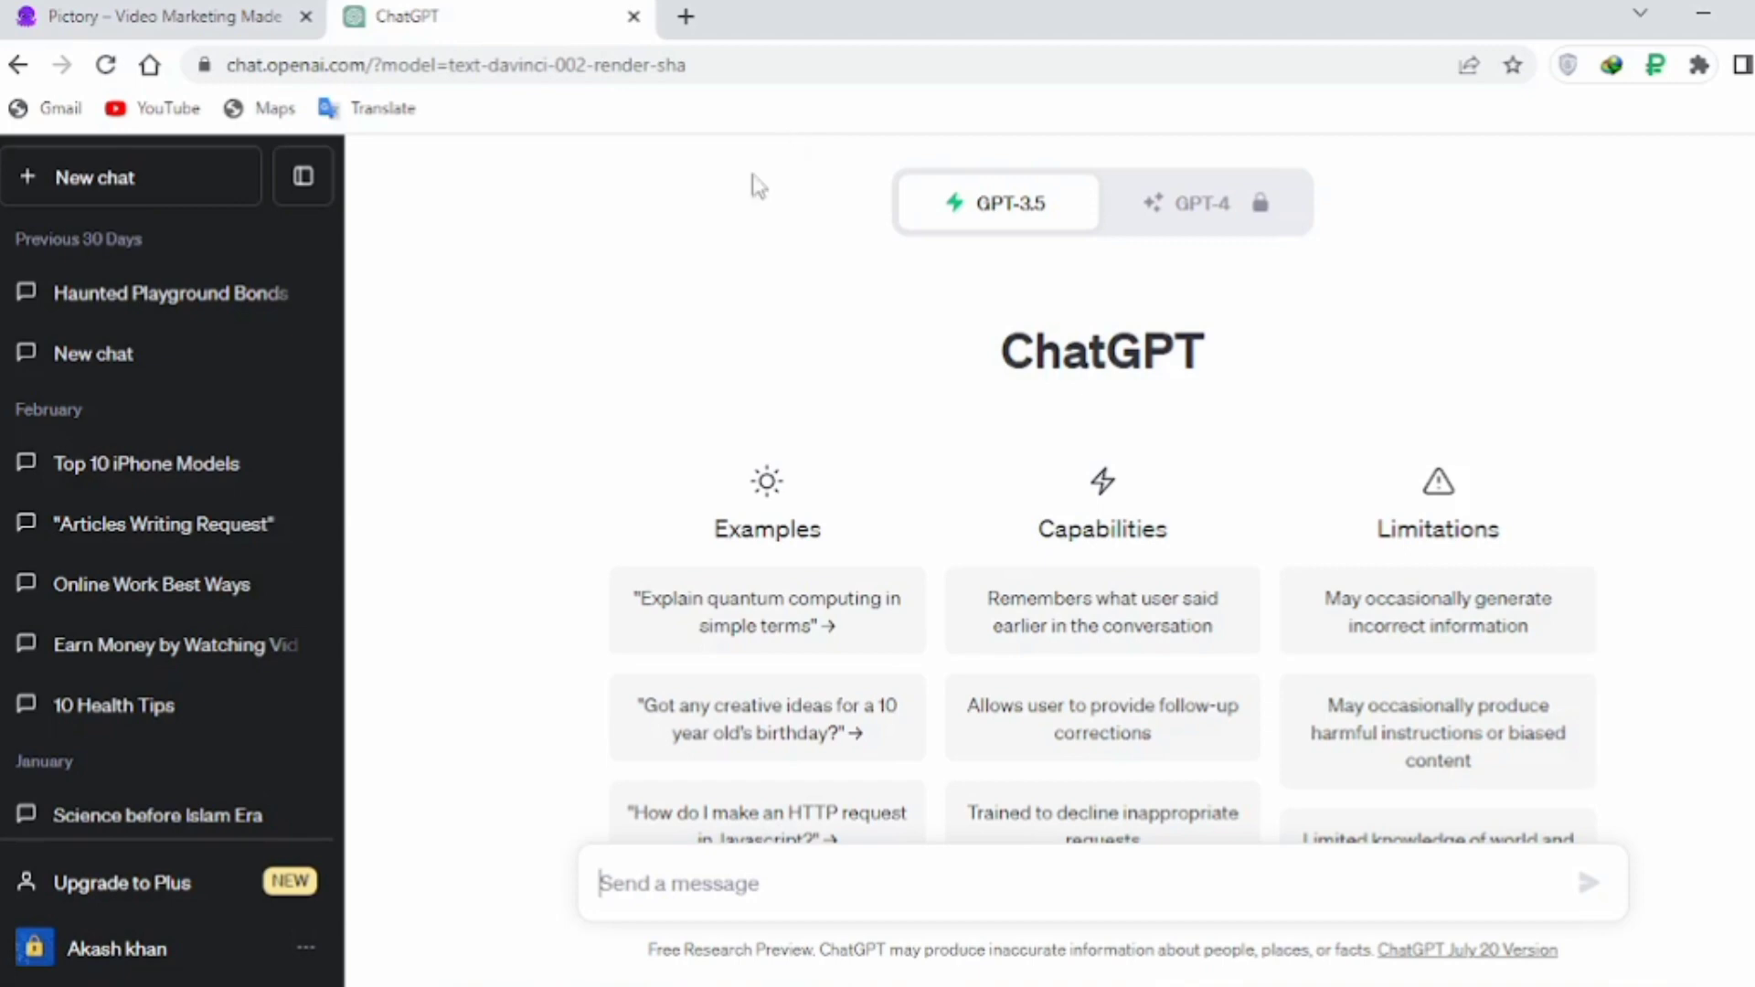
- Send ChatGPT the prompt "horror story for kids"
{"action": "left_click", "coordinate": [652, 892]}
{"action": "type", "text": "hoee"}
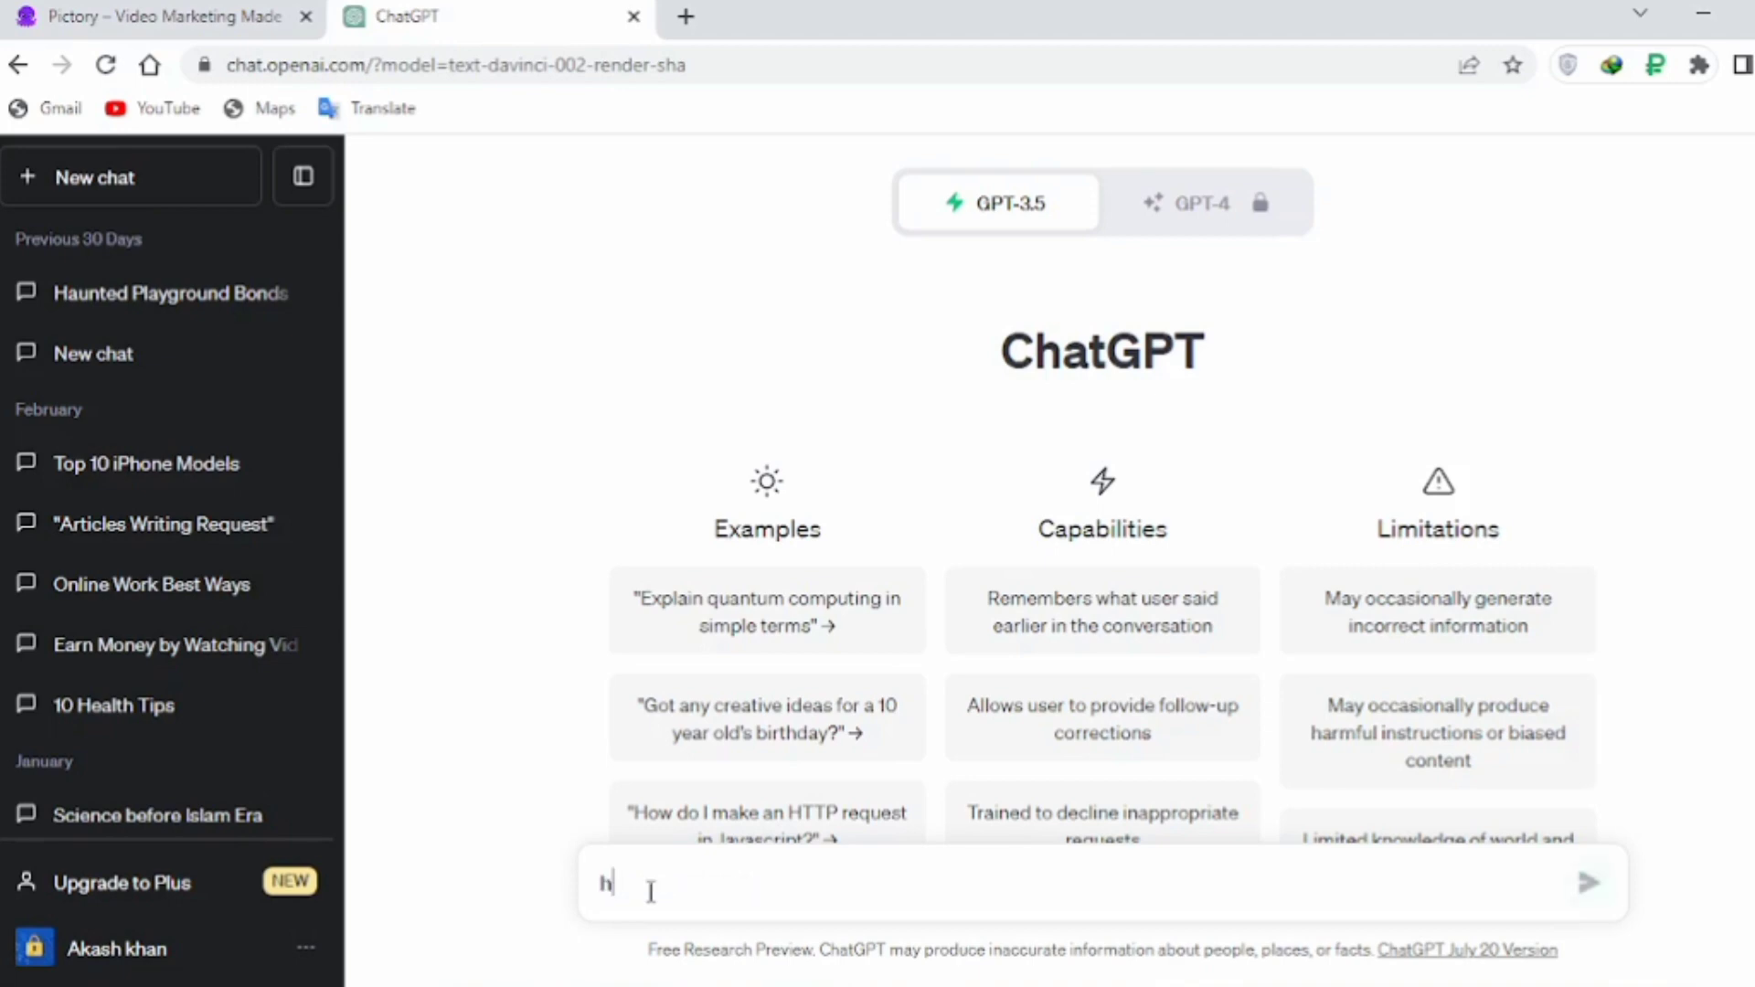
{"action": "key", "text": "BackSpace"}
{"action": "key", "text": "BackSpace"}
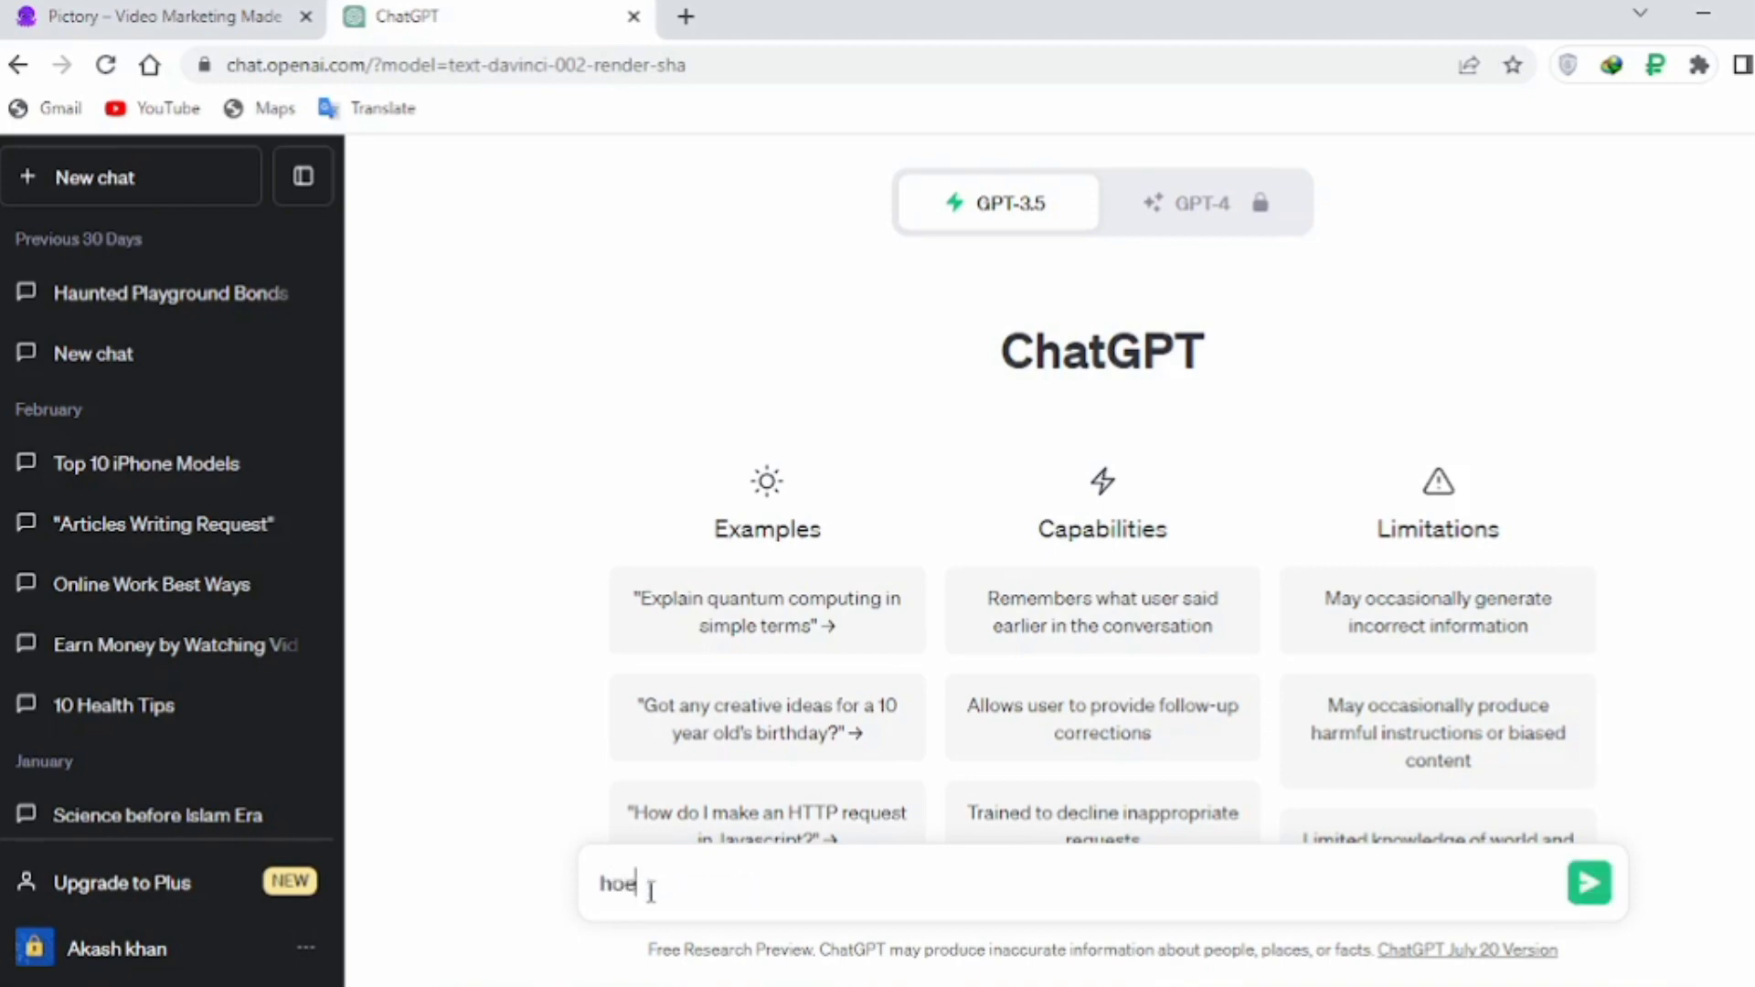
{"action": "type", "text": "rror story for "}
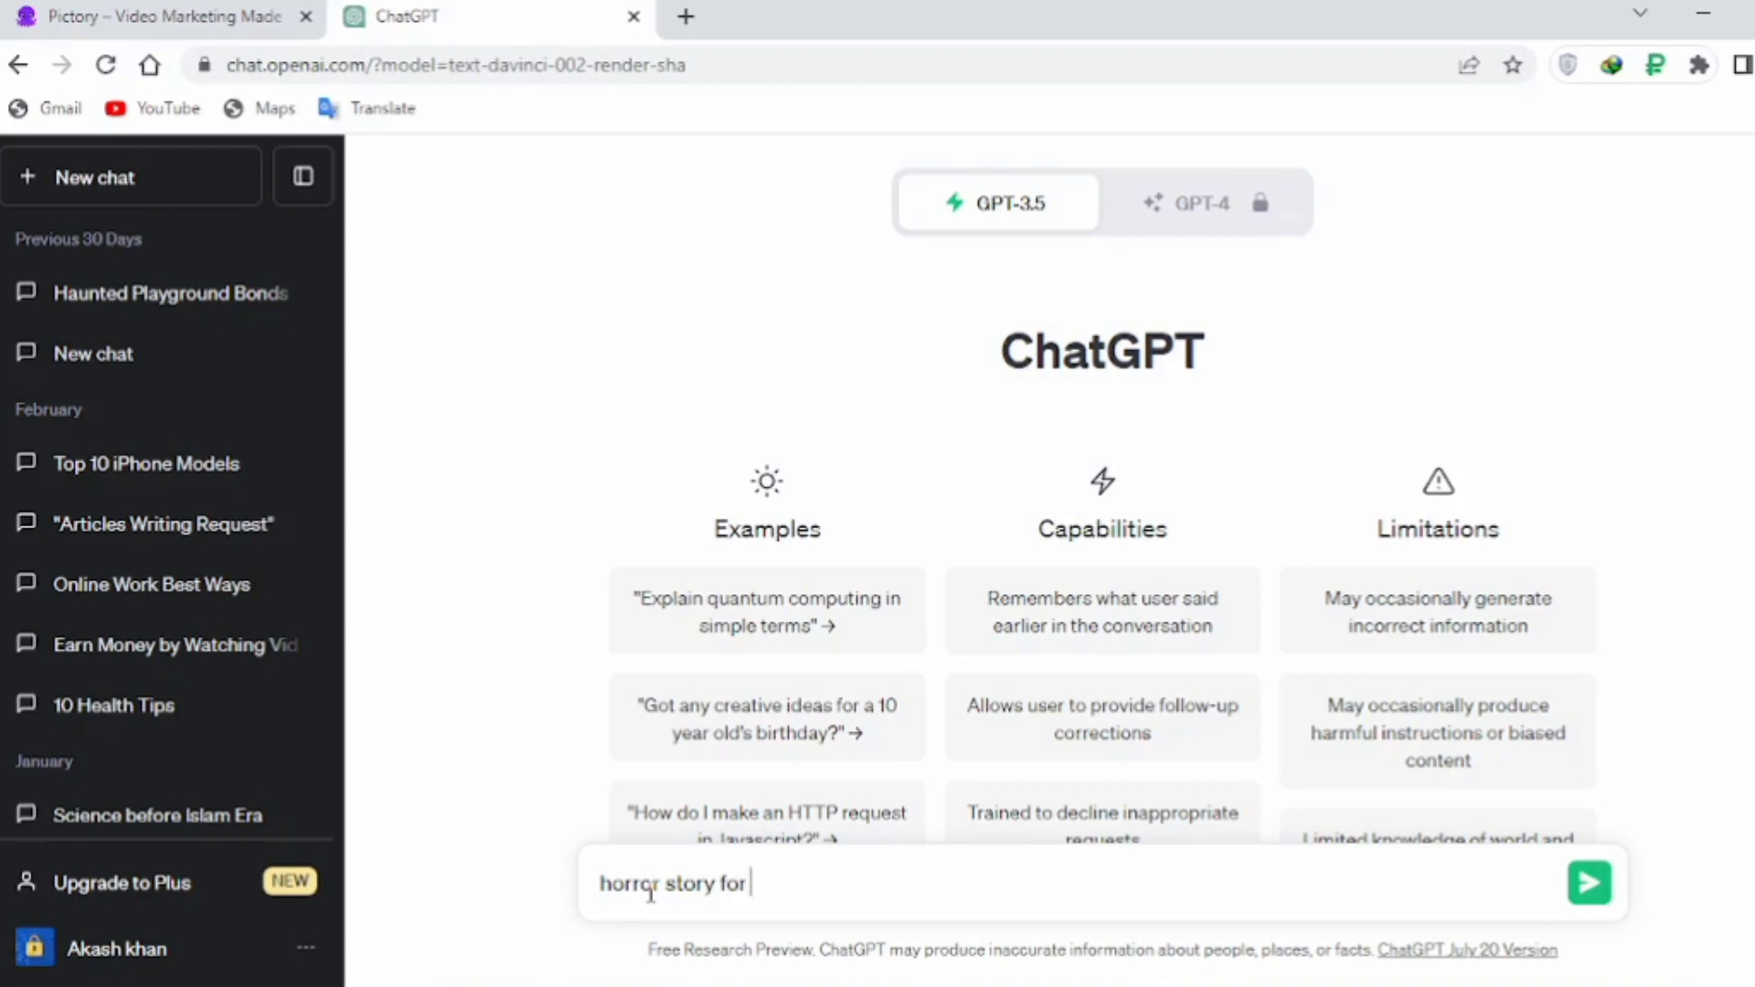
{"action": "type", "text": "kids"}
{"action": "left_click", "coordinate": [1590, 883]}
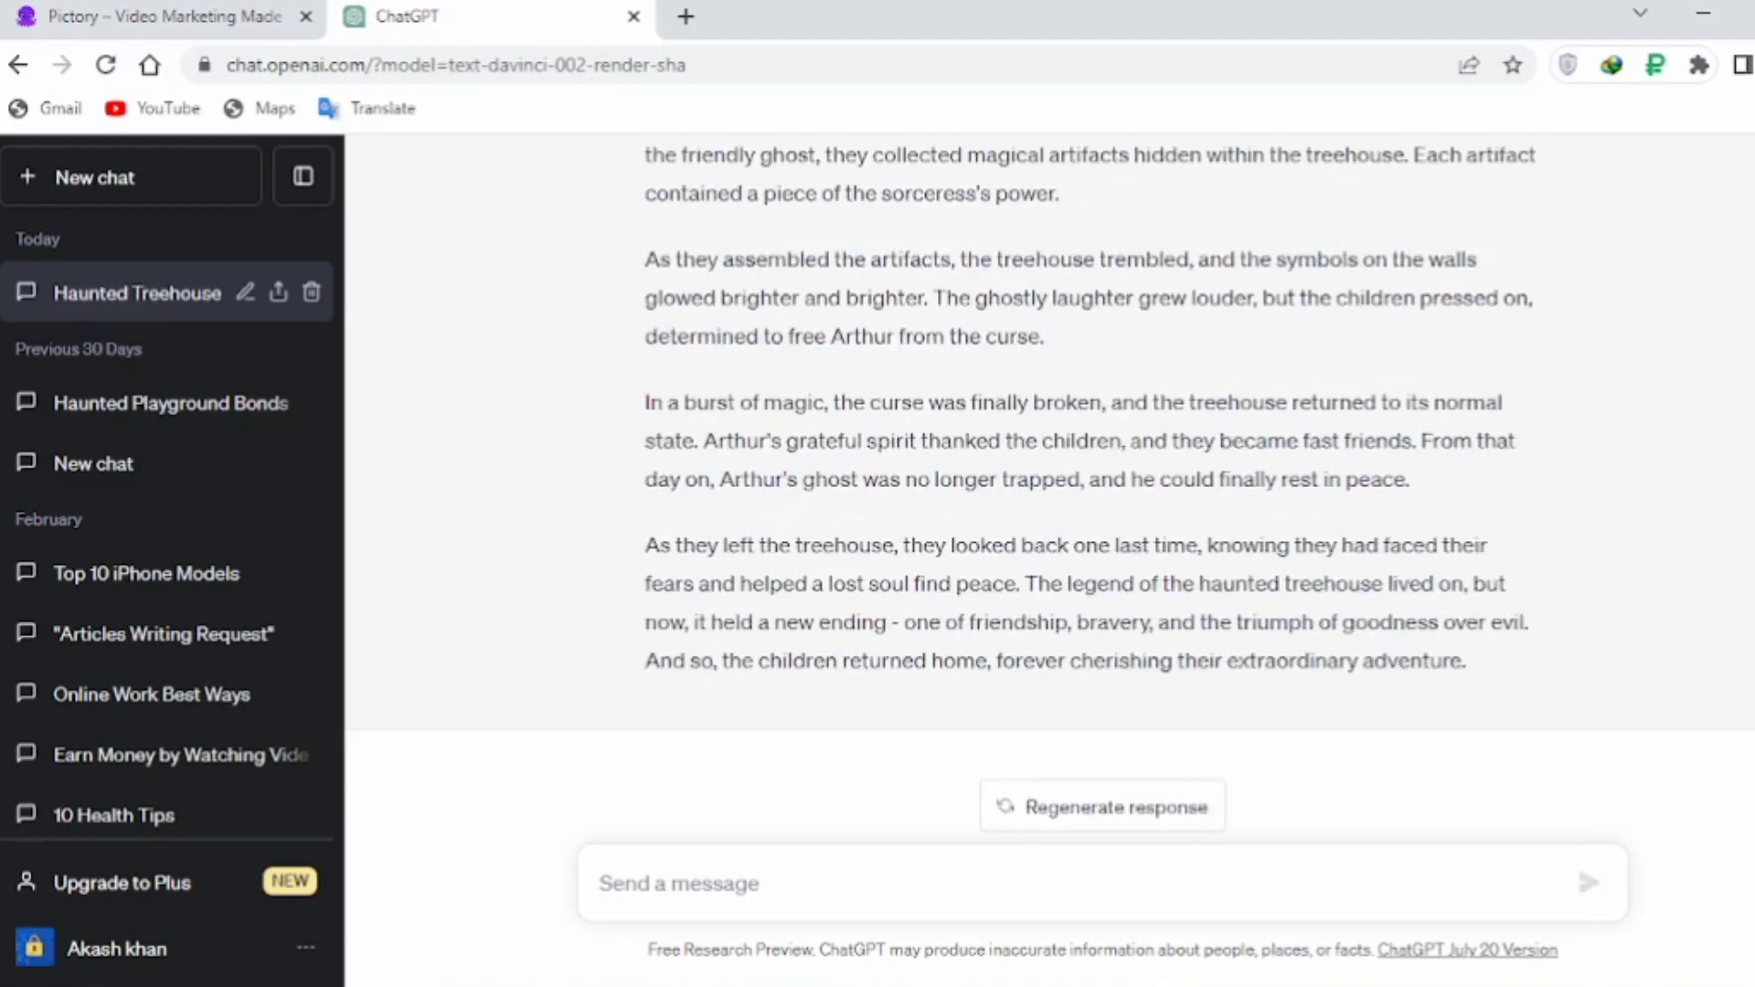
- Copy the first two paragraphs of the generated story, from "Once upon a time" to "thrilling adventure."
{"action": "scroll", "coordinate": [1577, 857], "scroll_direction": "up", "scroll_amount": 8}
{"action": "scroll", "coordinate": [1194, 266], "scroll_direction": "up", "scroll_amount": 7}
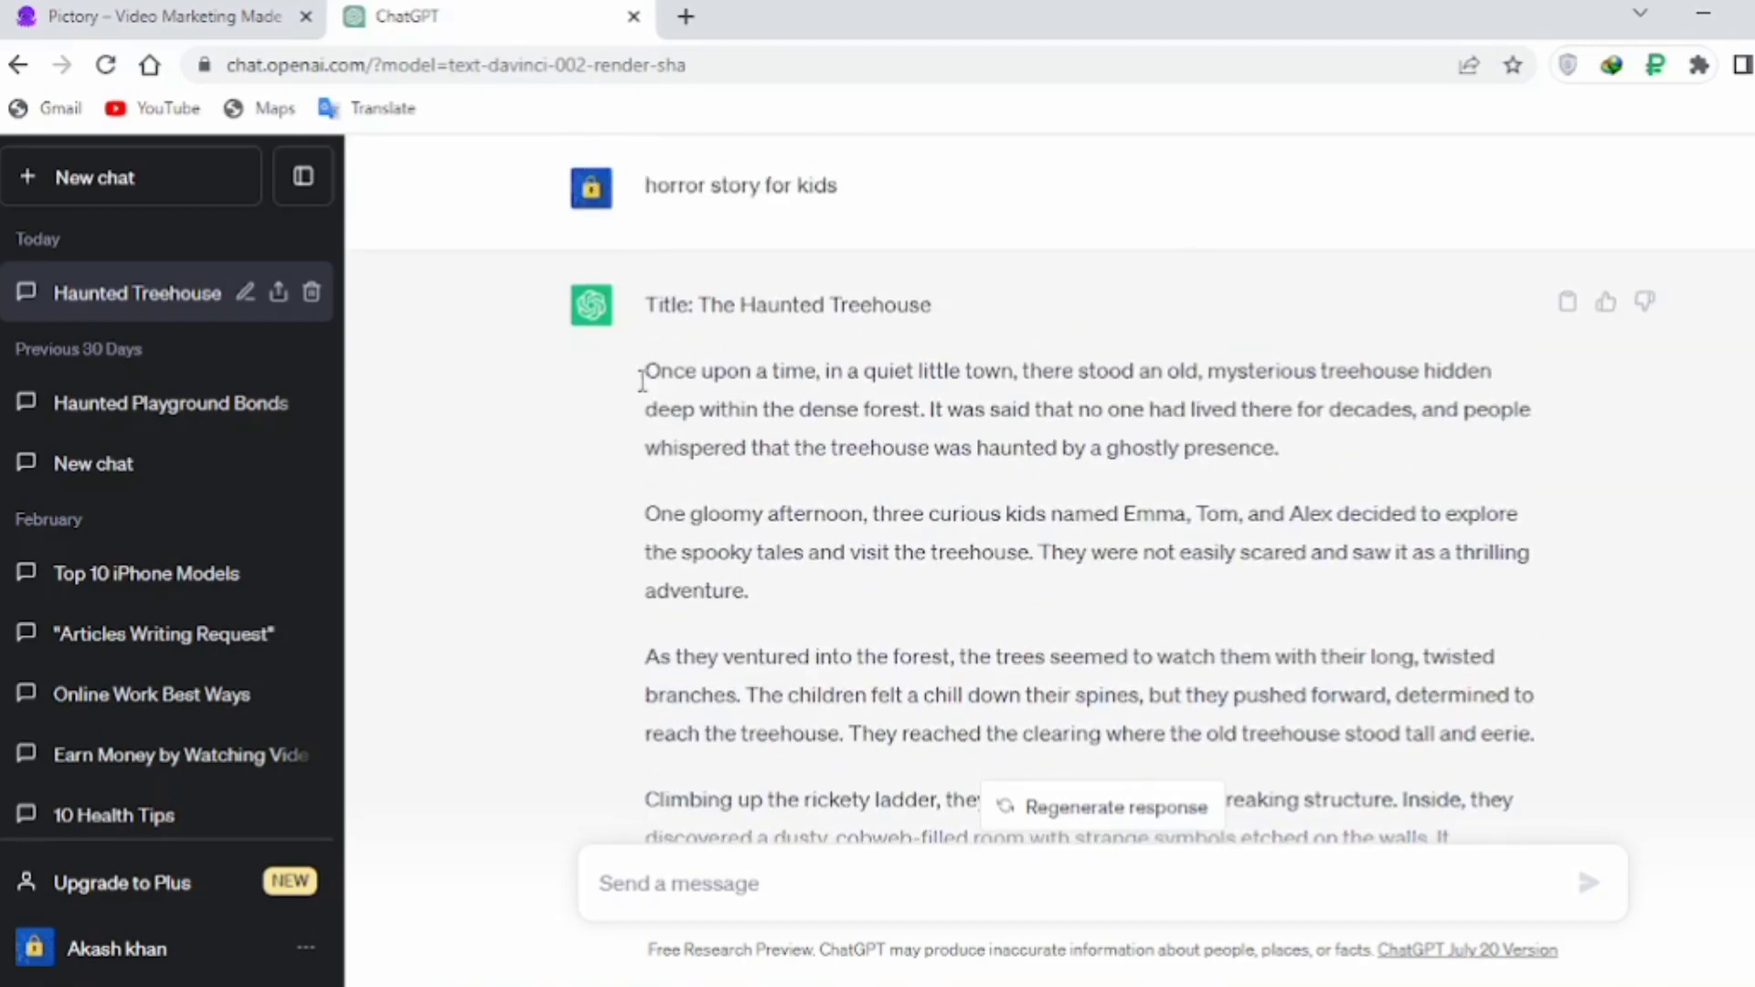
{"action": "left_click_drag", "start_coordinate": [646, 370], "coordinate": [768, 596]}
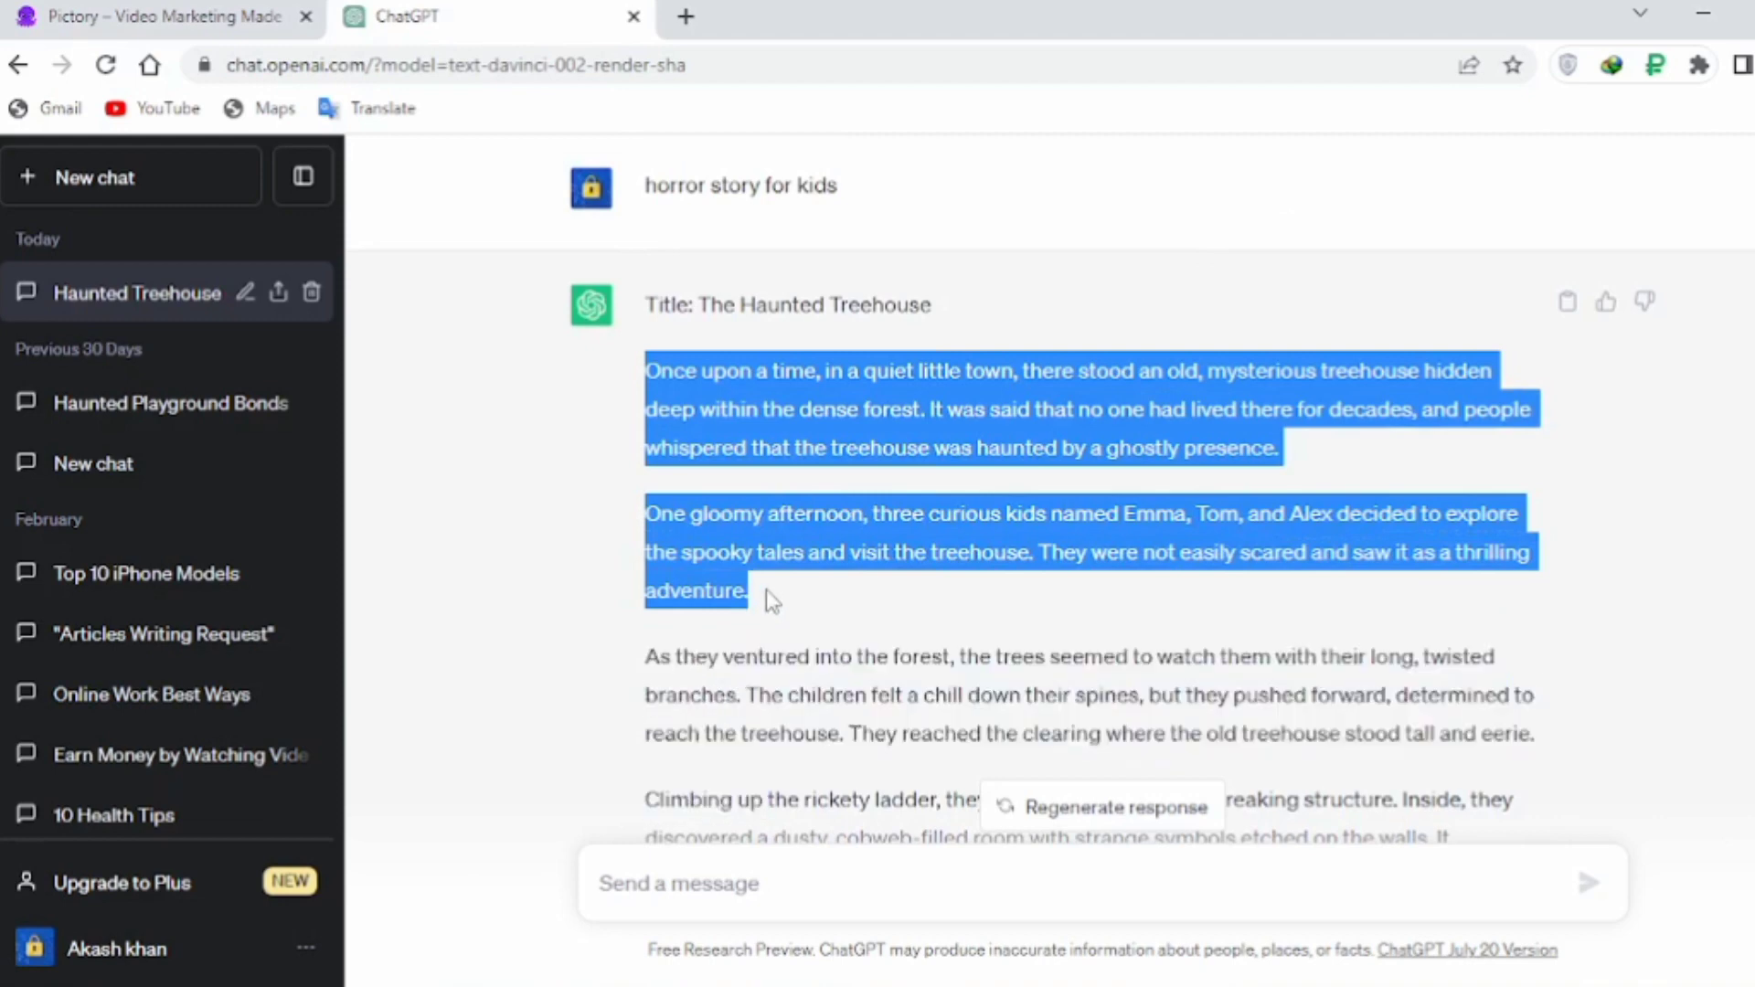
{"action": "right_click", "coordinate": [726, 546]}
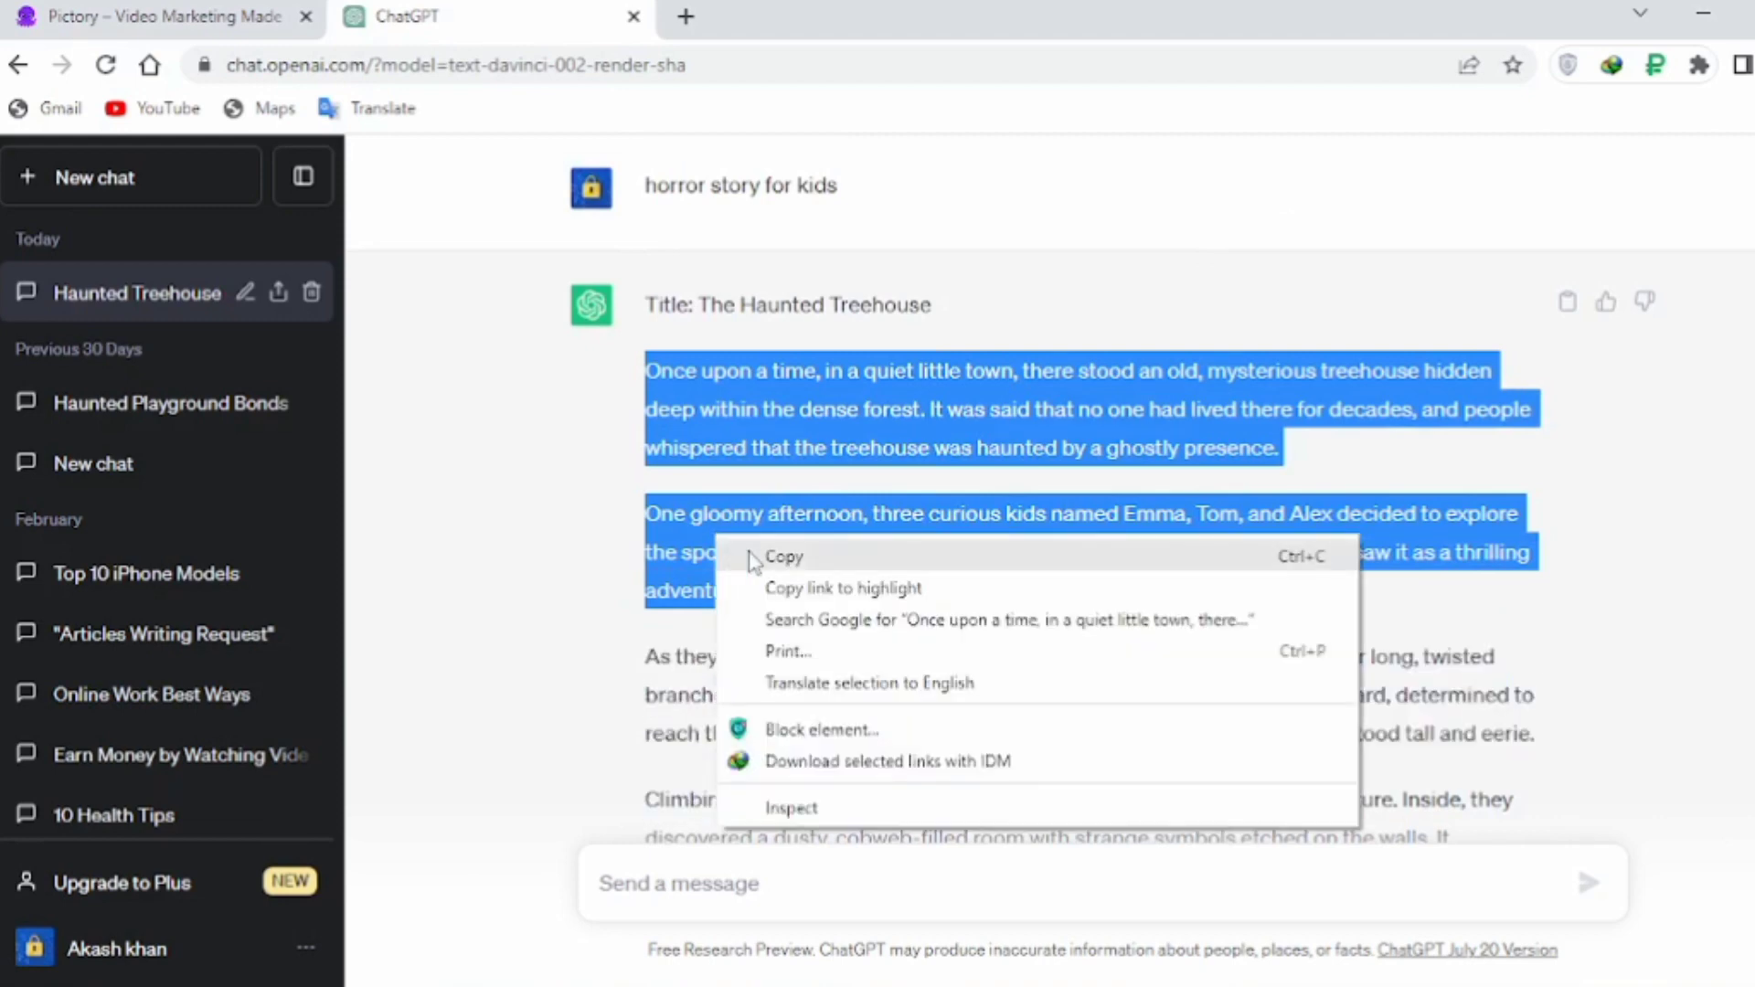
{"action": "left_click", "coordinate": [752, 556]}
- Switch to the Pictory website and sign up for the free trial with a Google account
{"action": "left_click", "coordinate": [199, 11]}
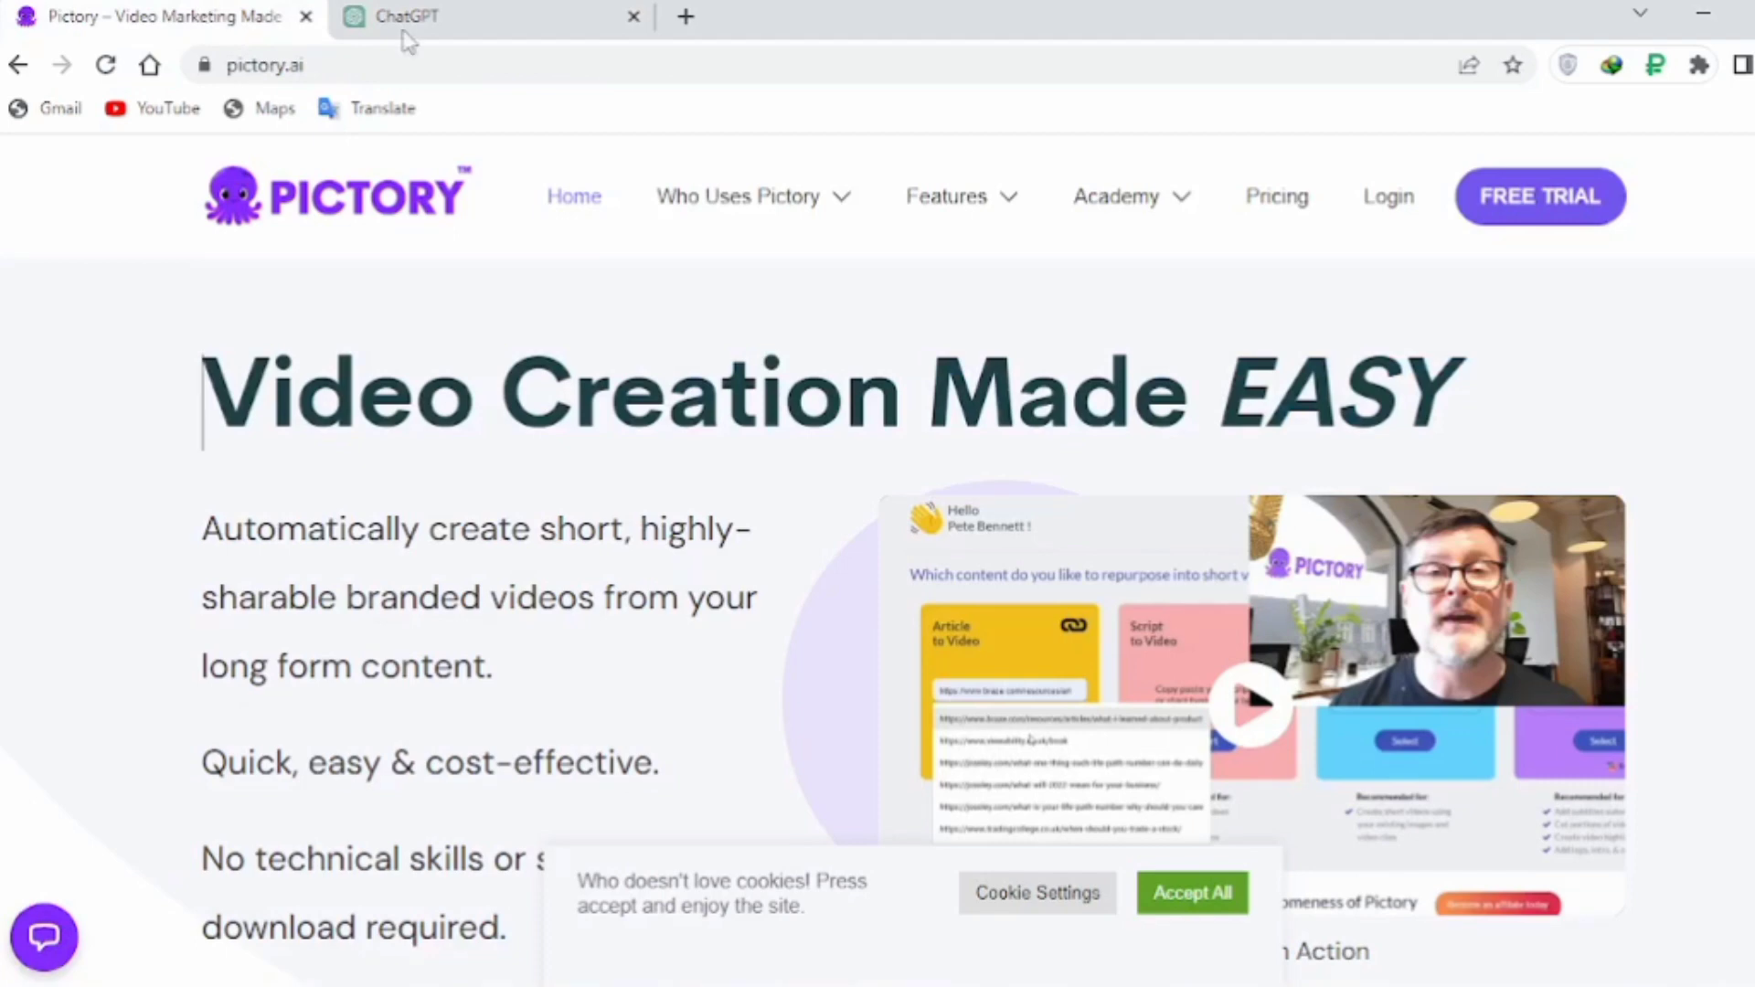
{"action": "left_click", "coordinate": [1519, 208]}
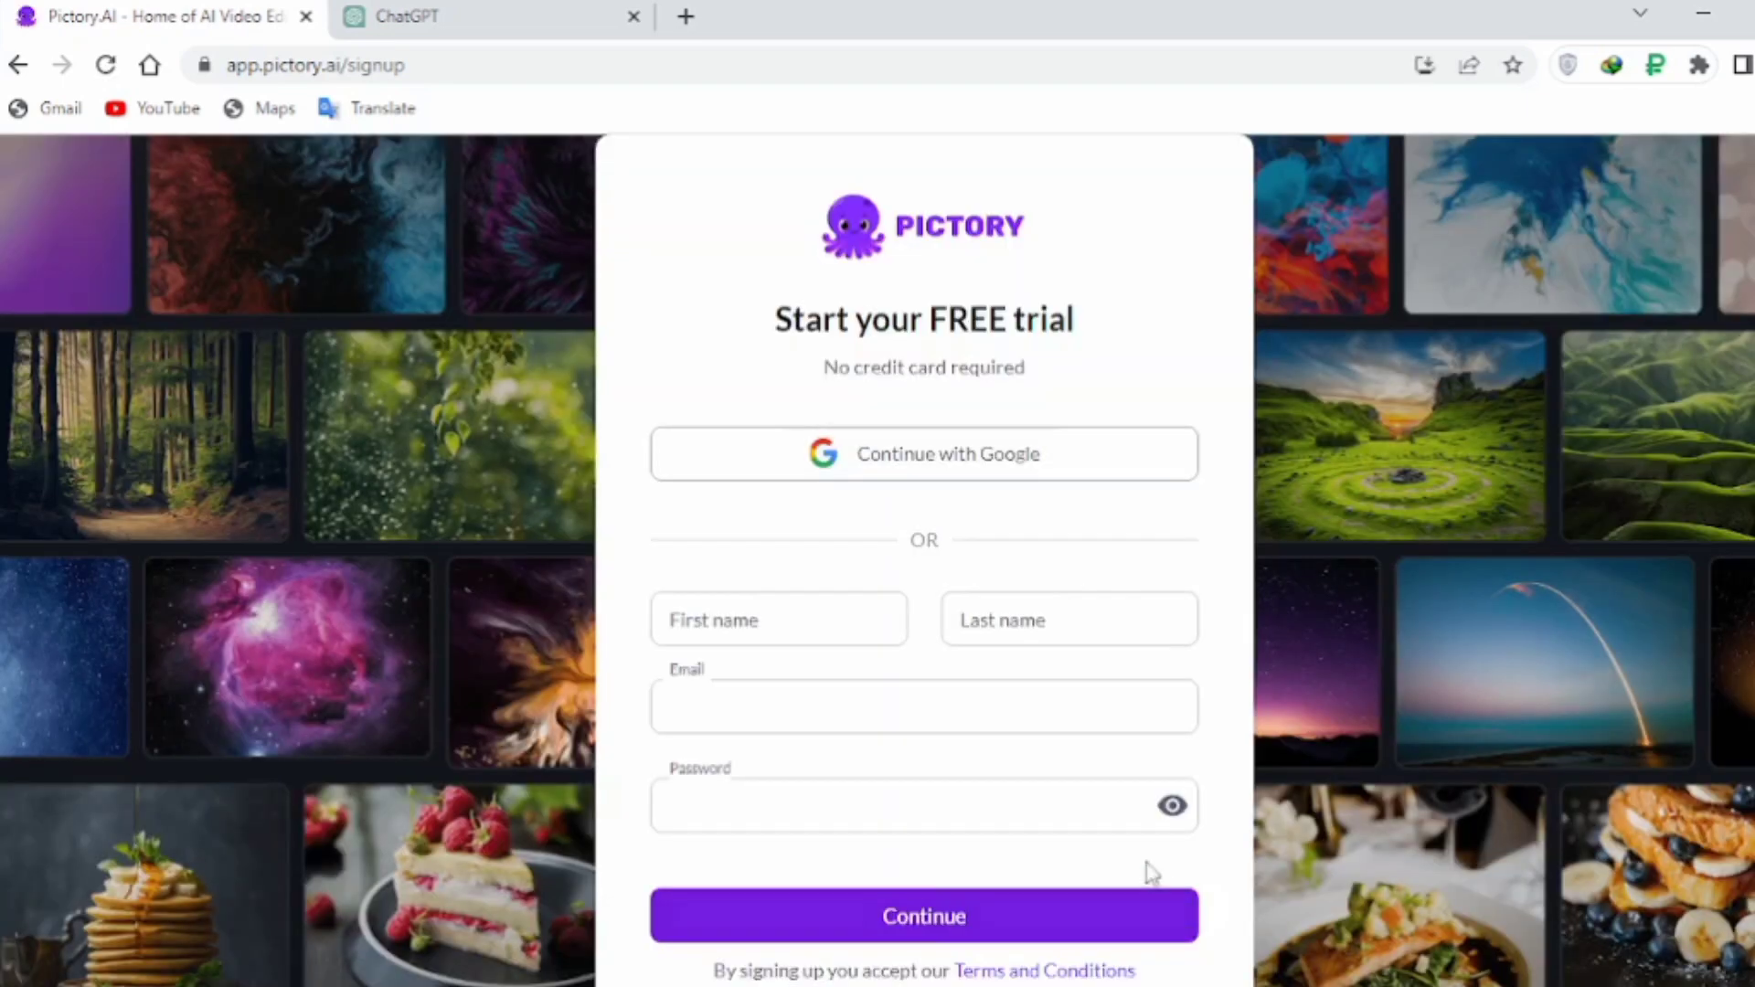
{"action": "left_click", "coordinate": [803, 730]}
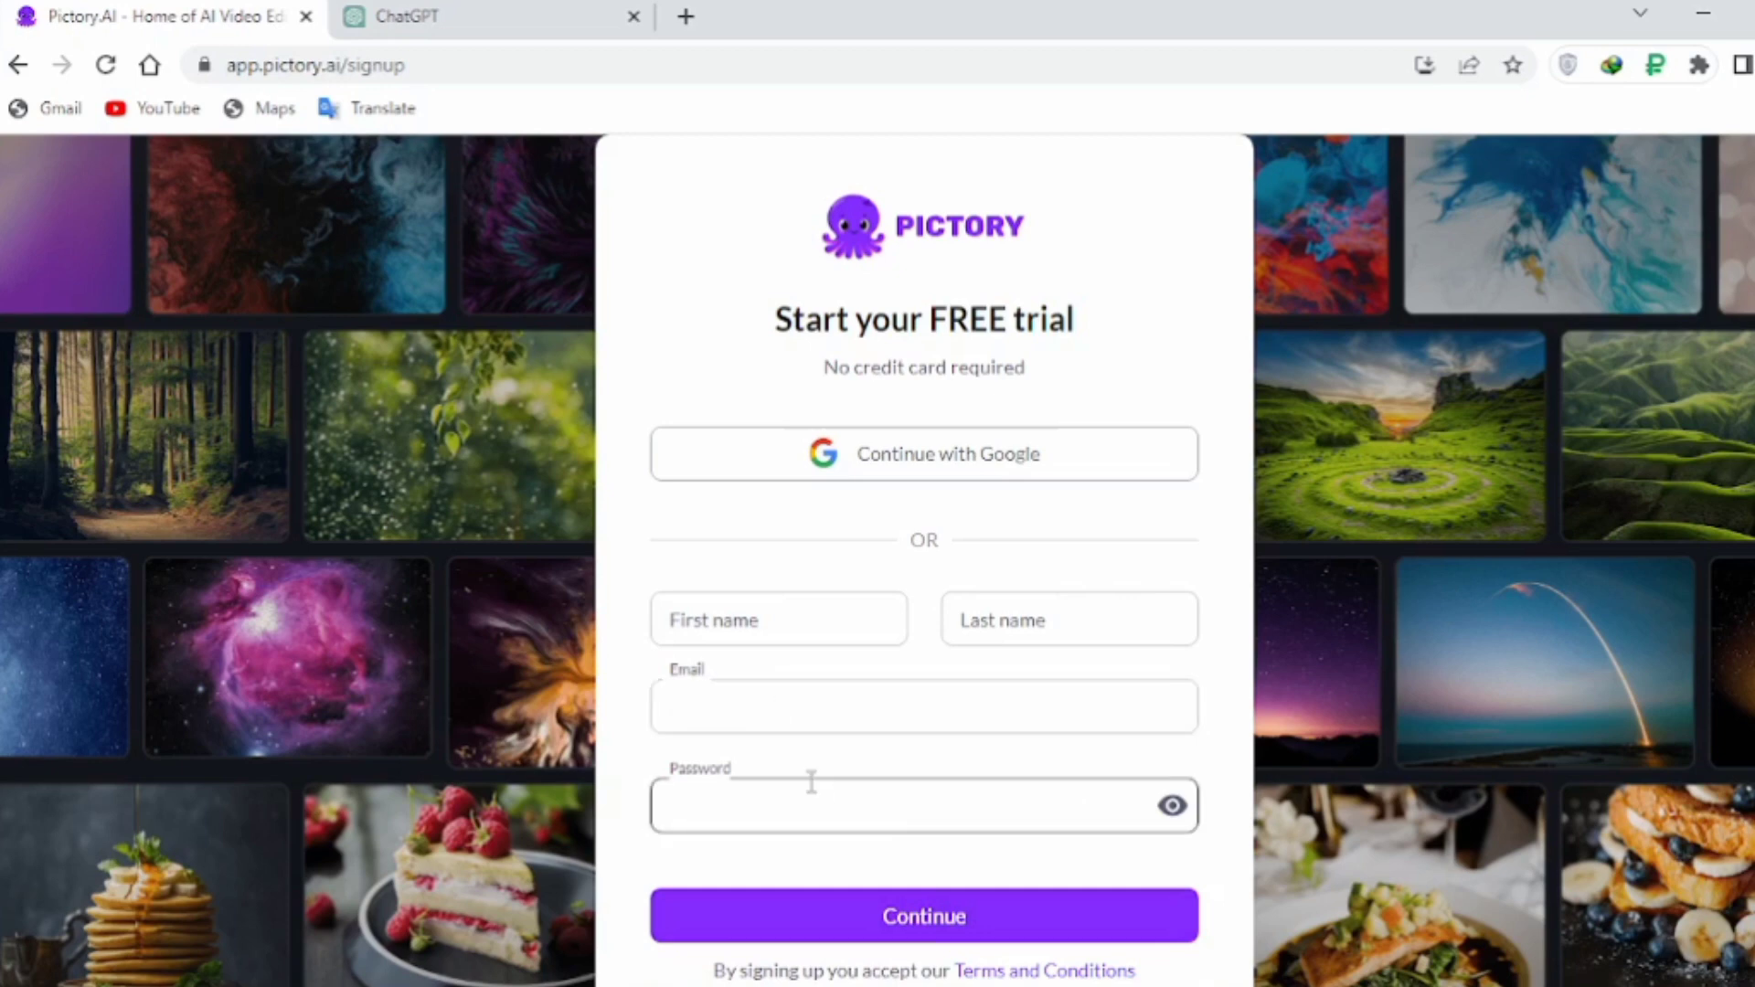
{"action": "left_click", "coordinate": [782, 455]}
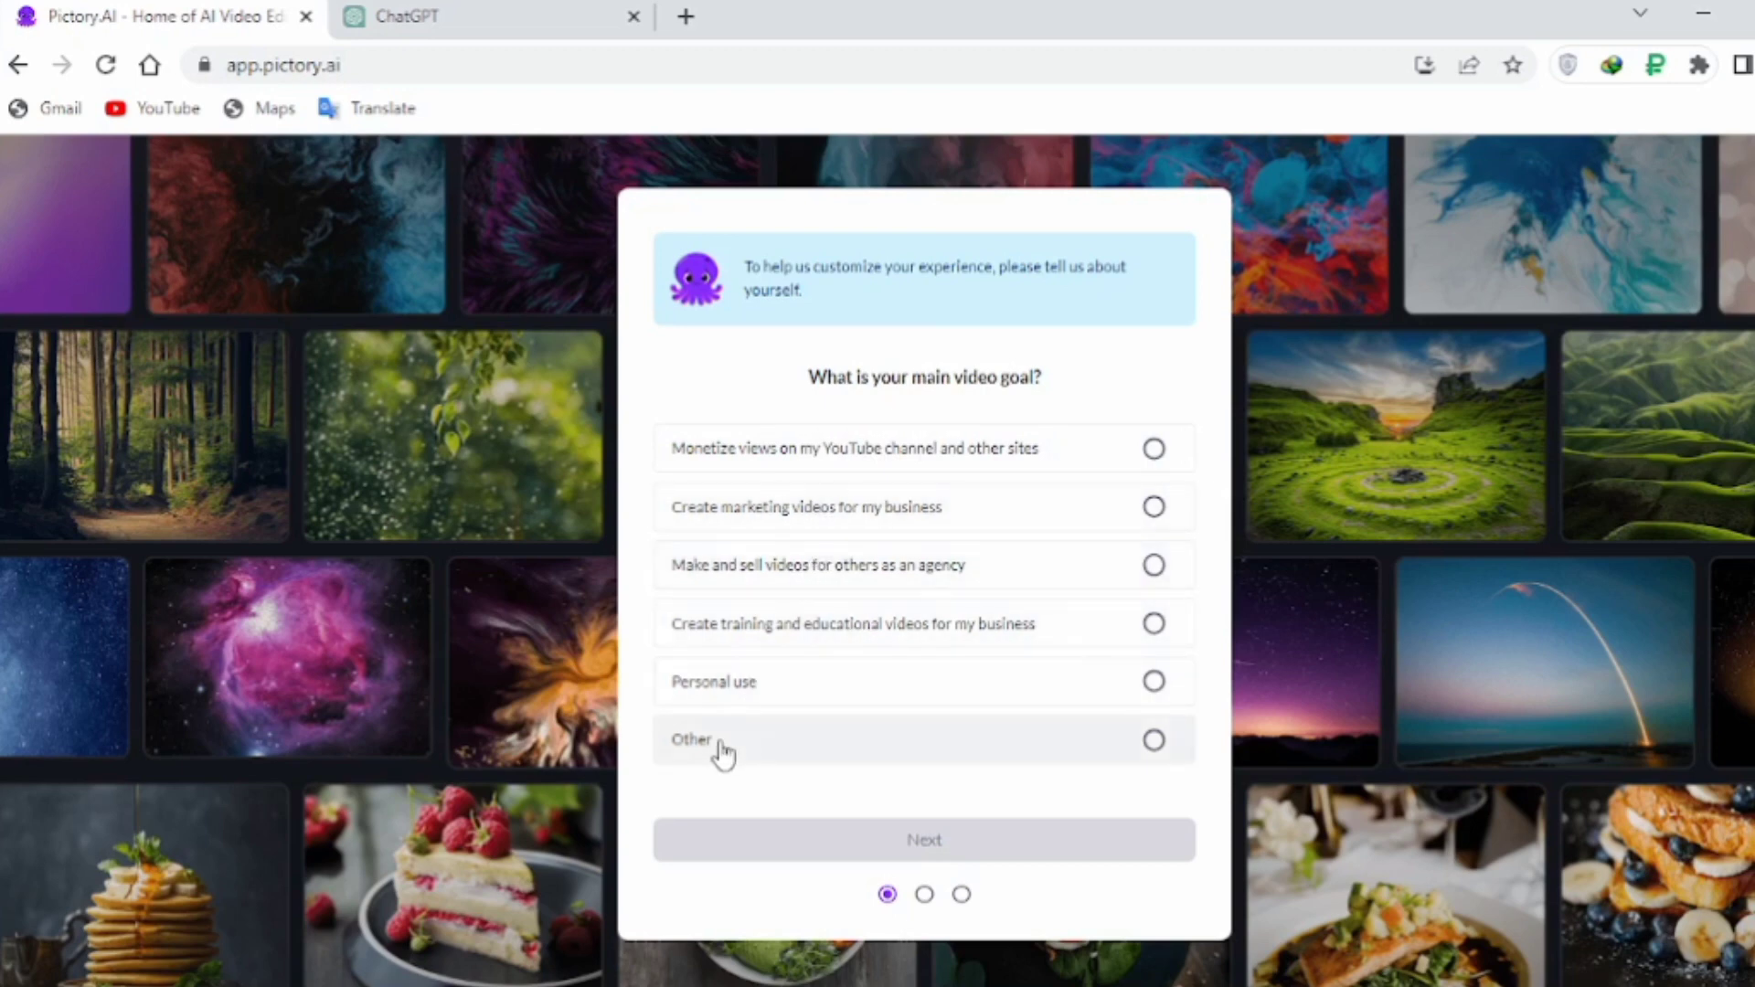
- Complete the onboarding questionnaire with Personal use, 11-100 employees and Content Creator, and submit it
{"action": "left_click", "coordinate": [704, 683]}
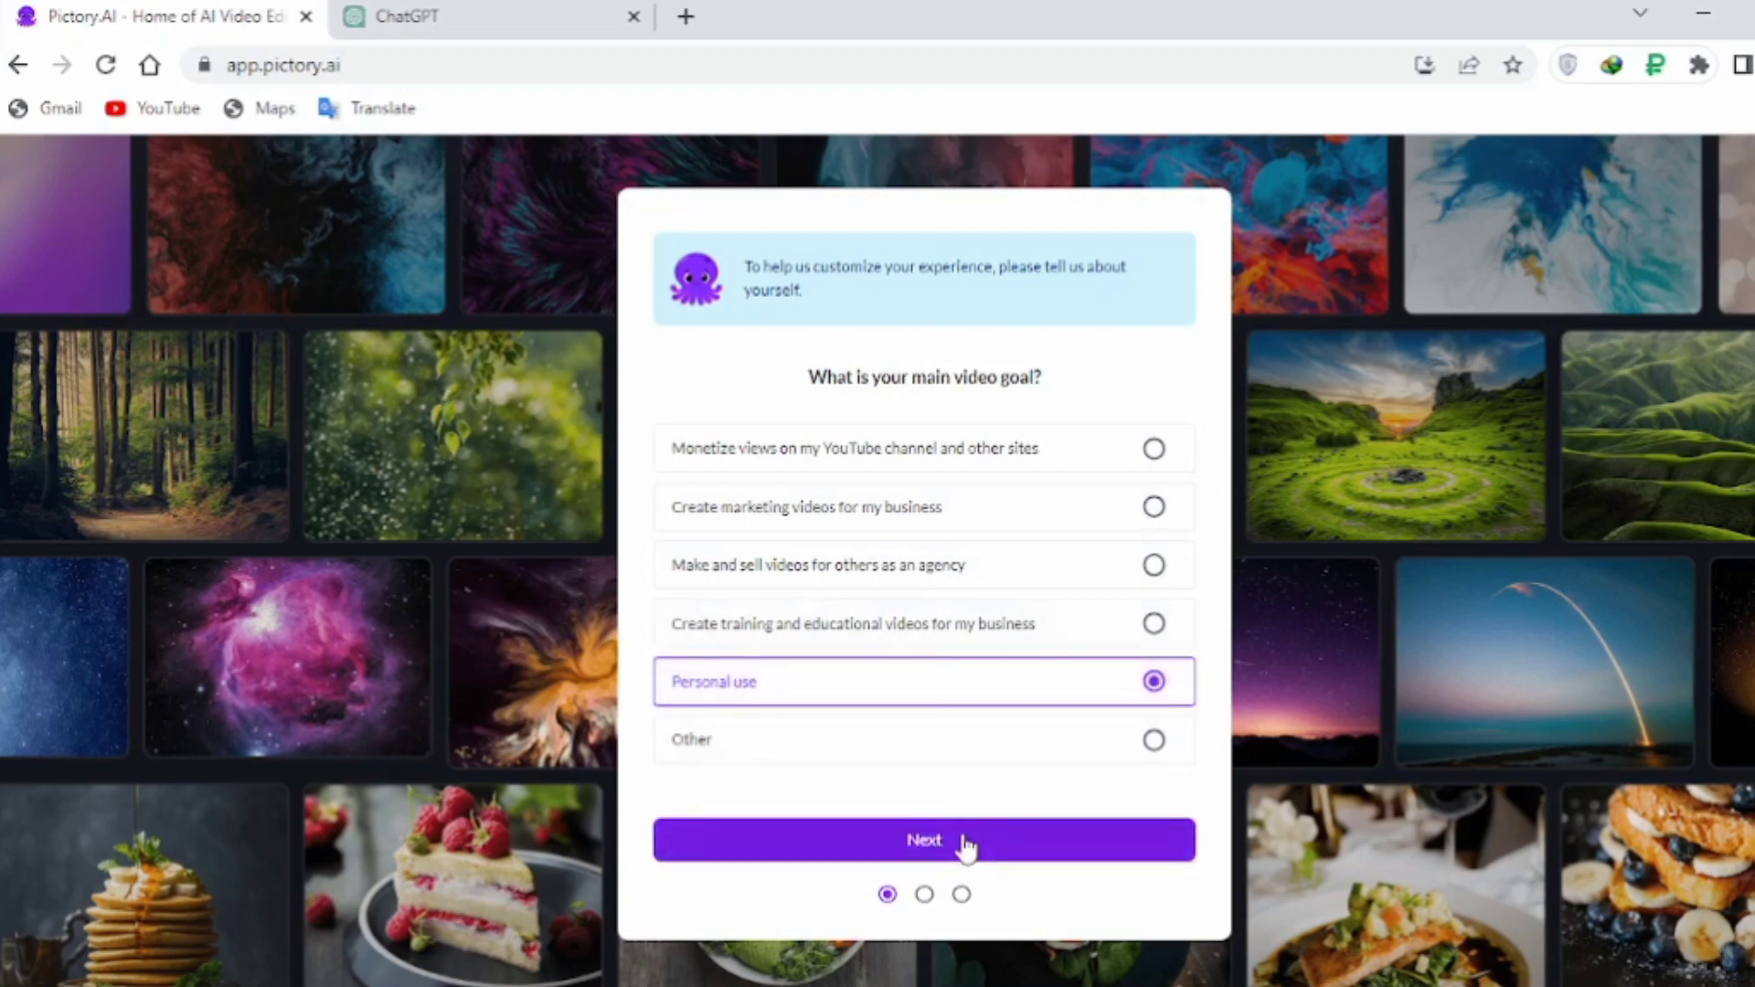
{"action": "left_click", "coordinate": [967, 843]}
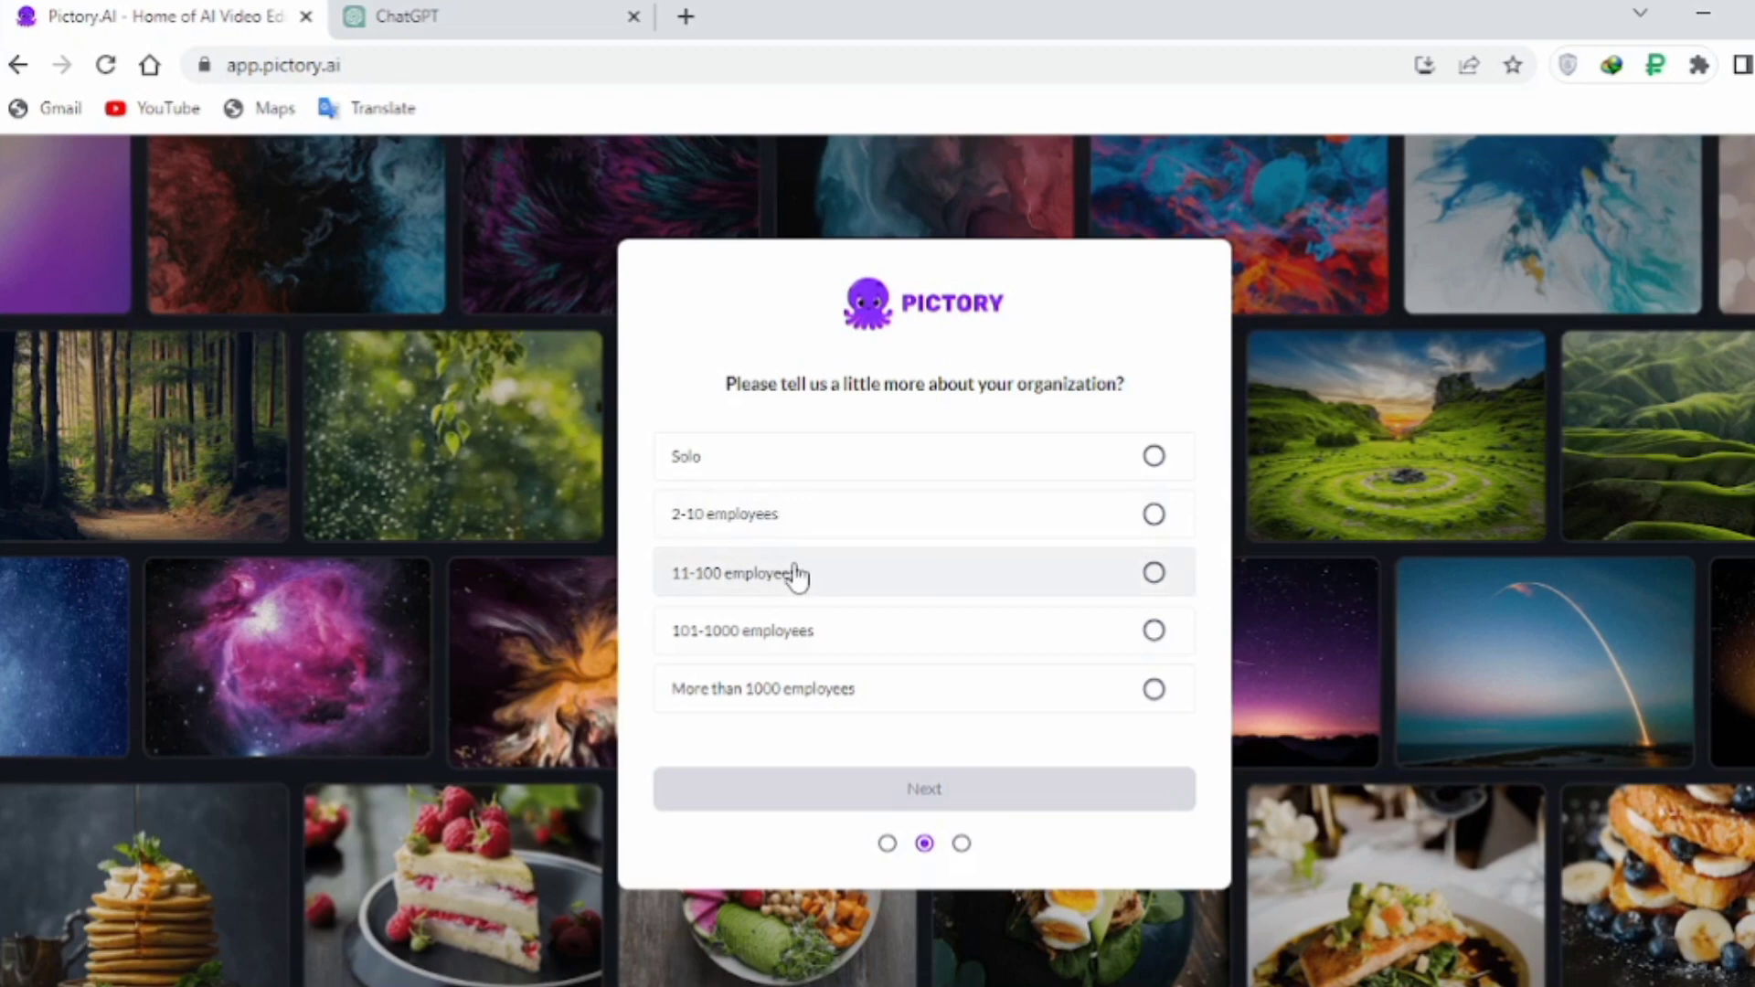
{"action": "left_click", "coordinate": [758, 586]}
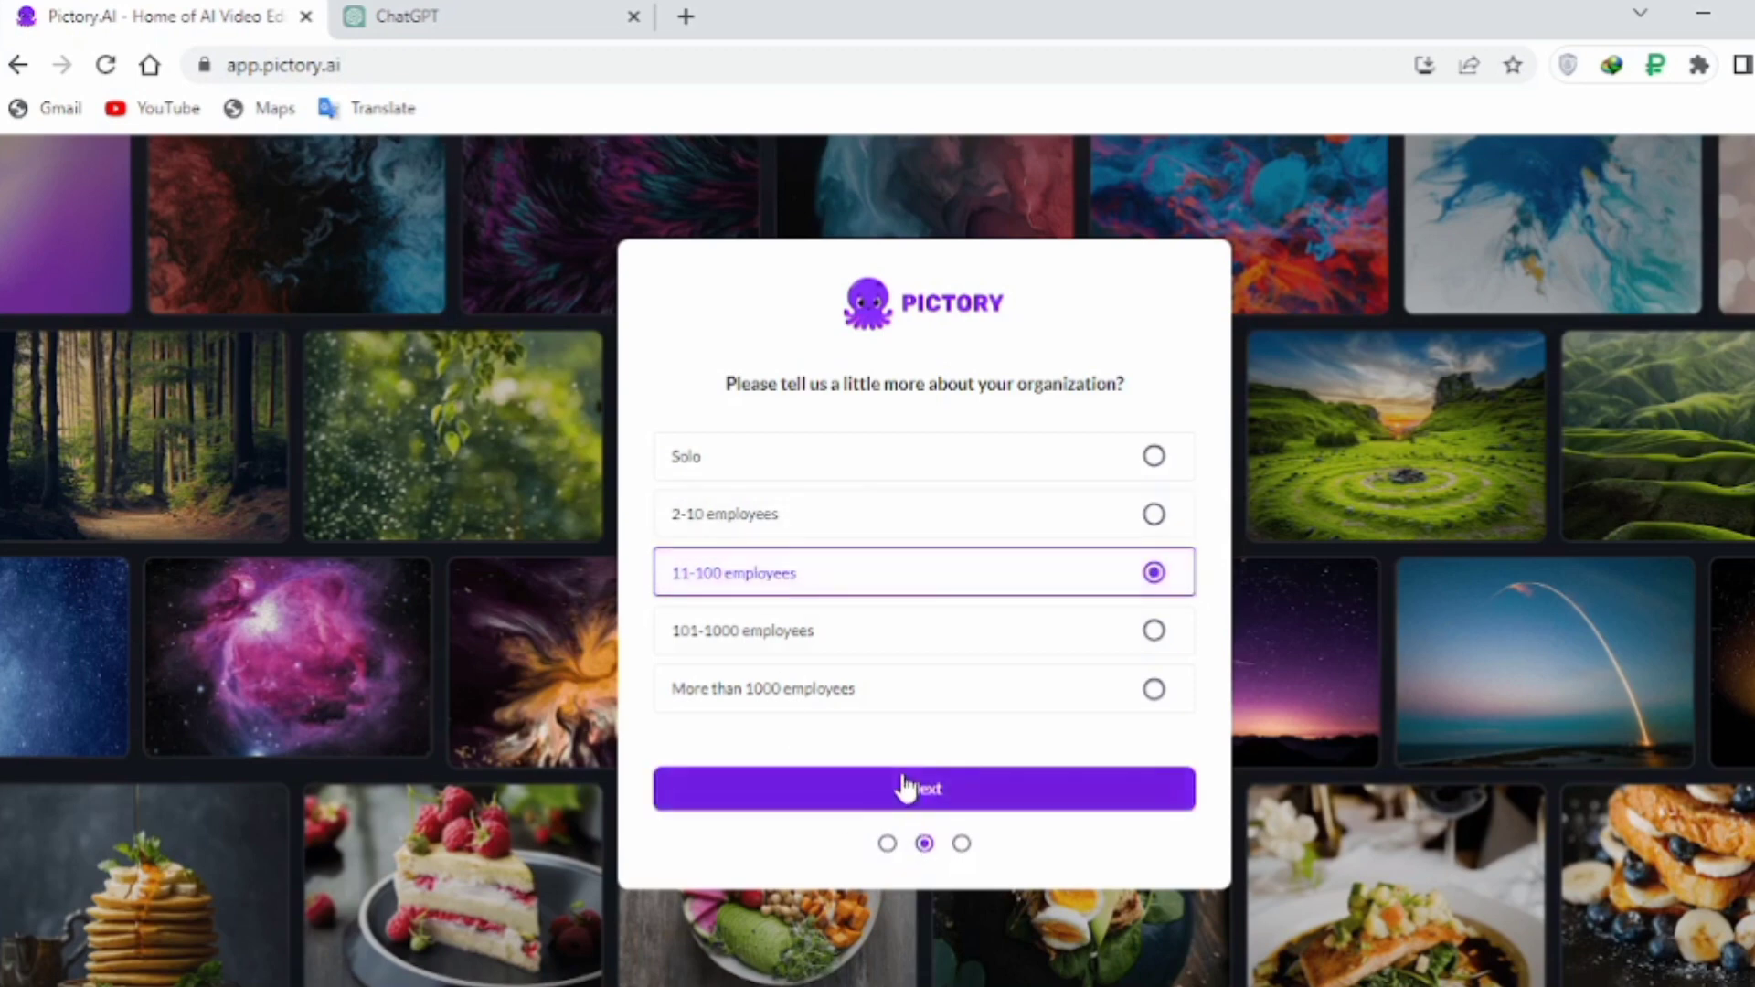
{"action": "left_click", "coordinate": [915, 794]}
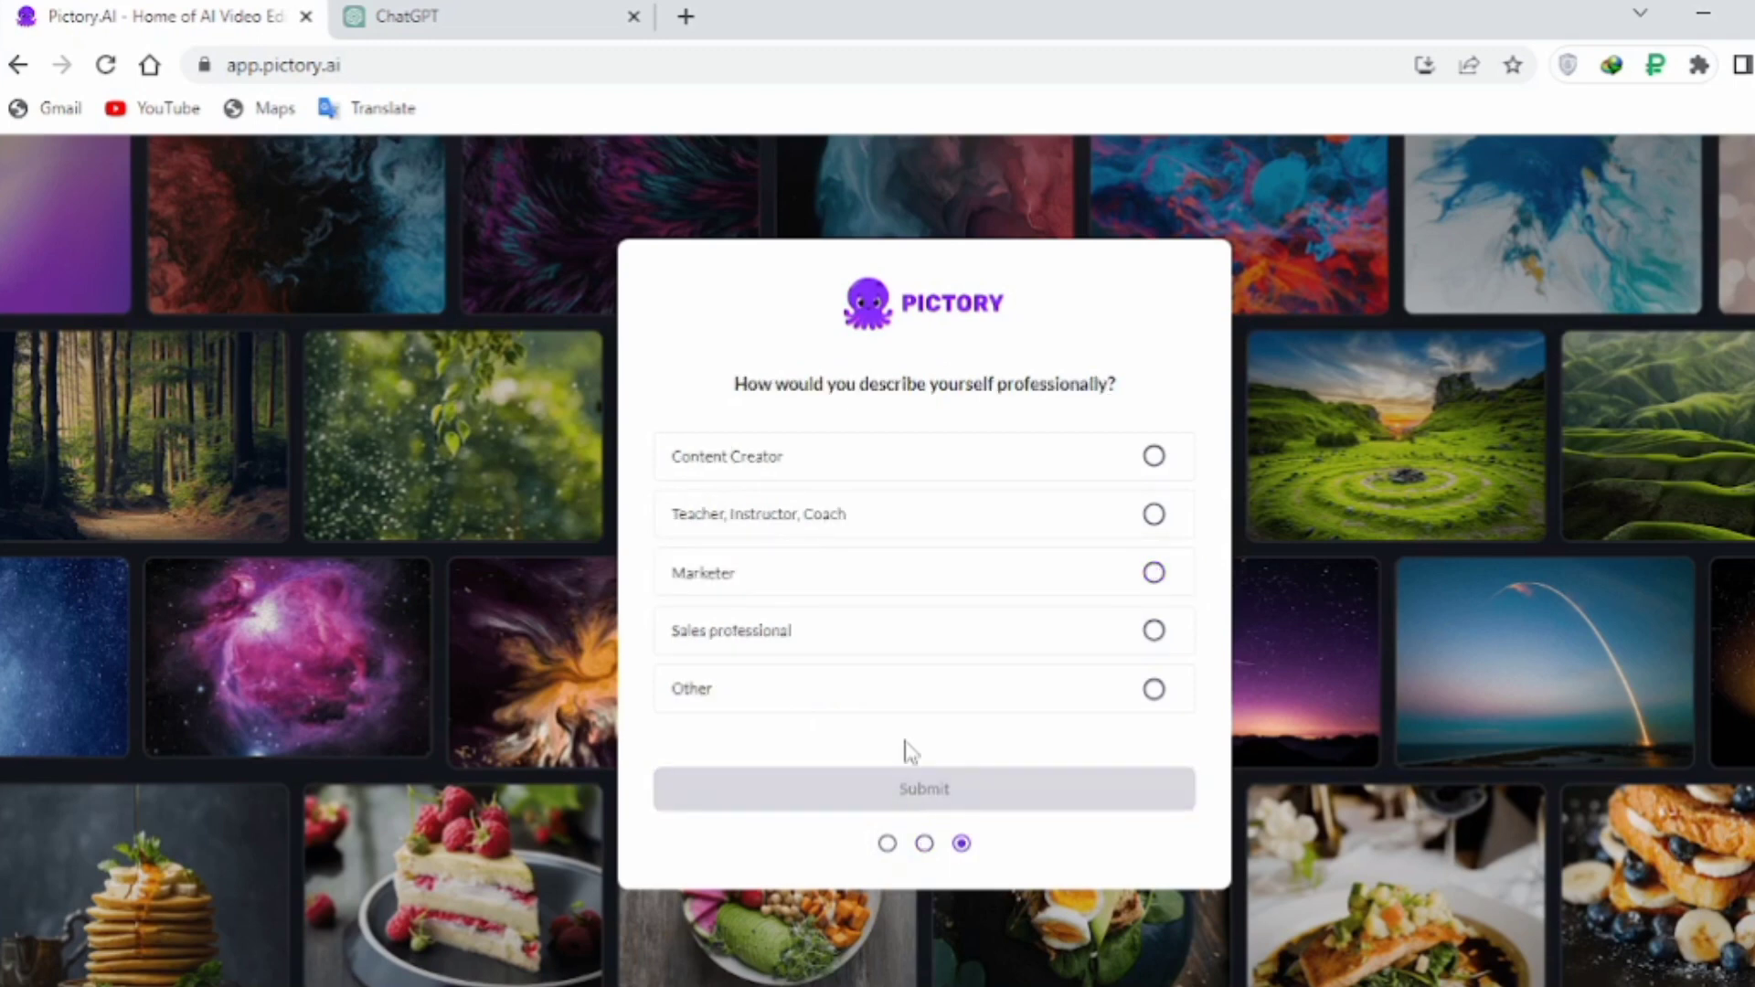
{"action": "left_click", "coordinate": [710, 471]}
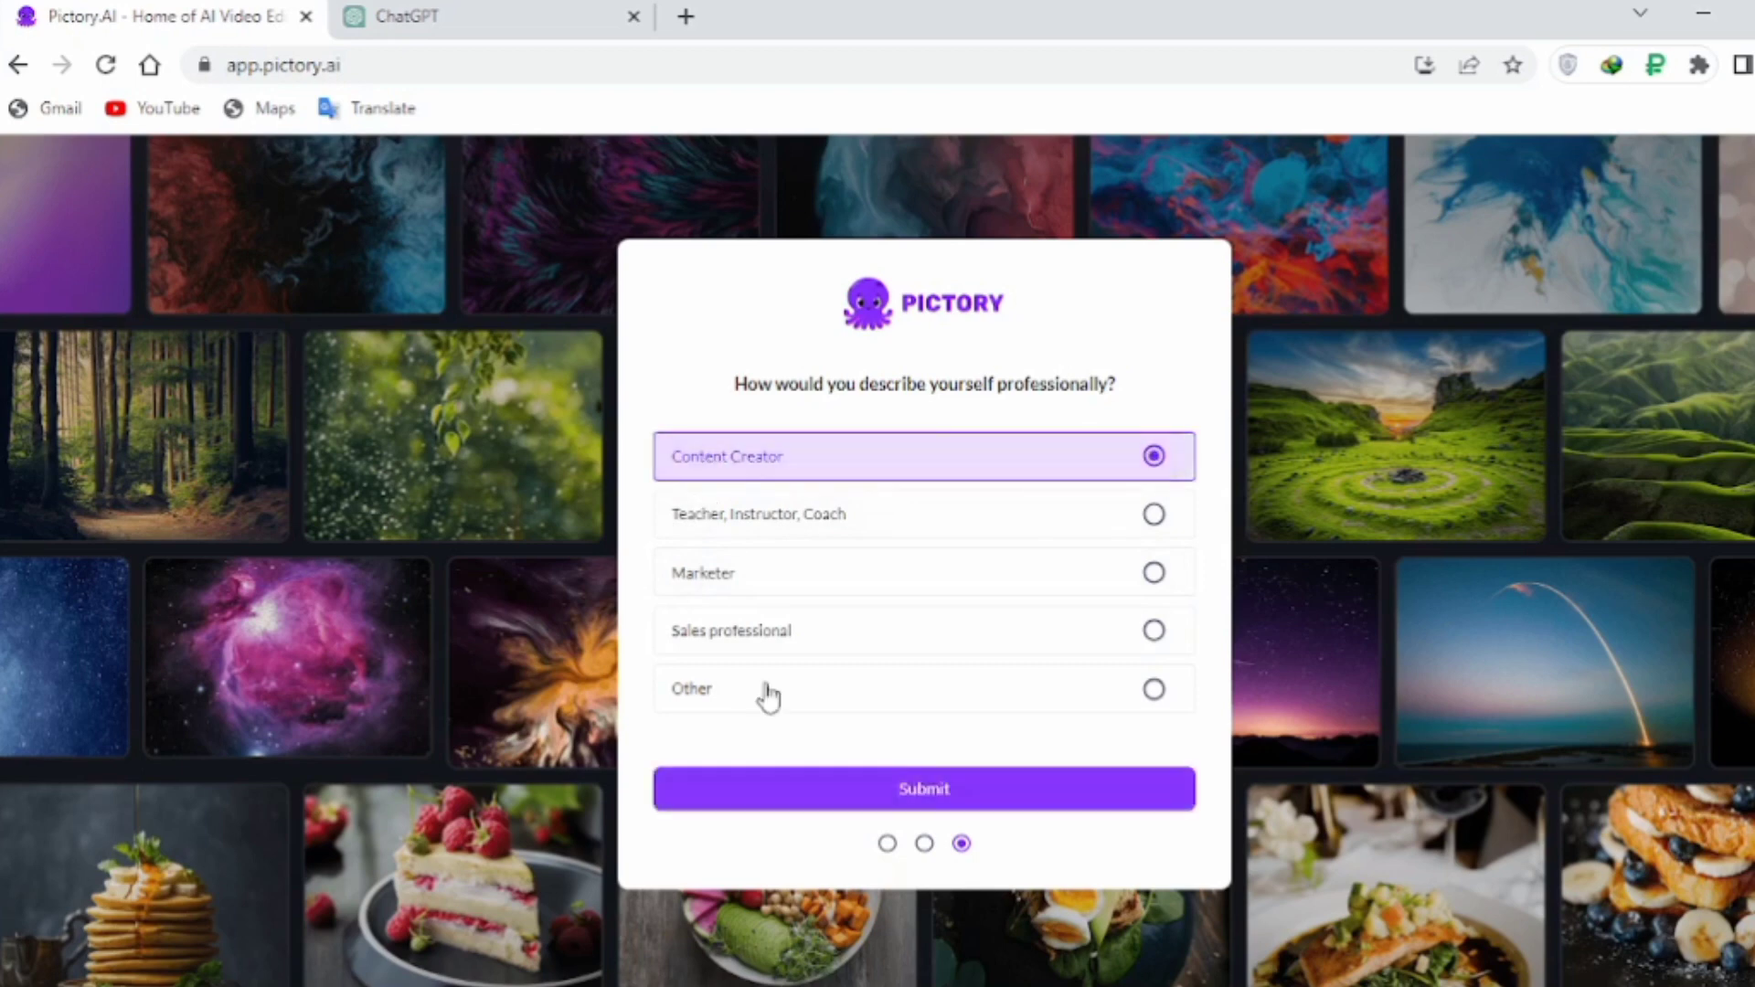
{"action": "left_click", "coordinate": [873, 801]}
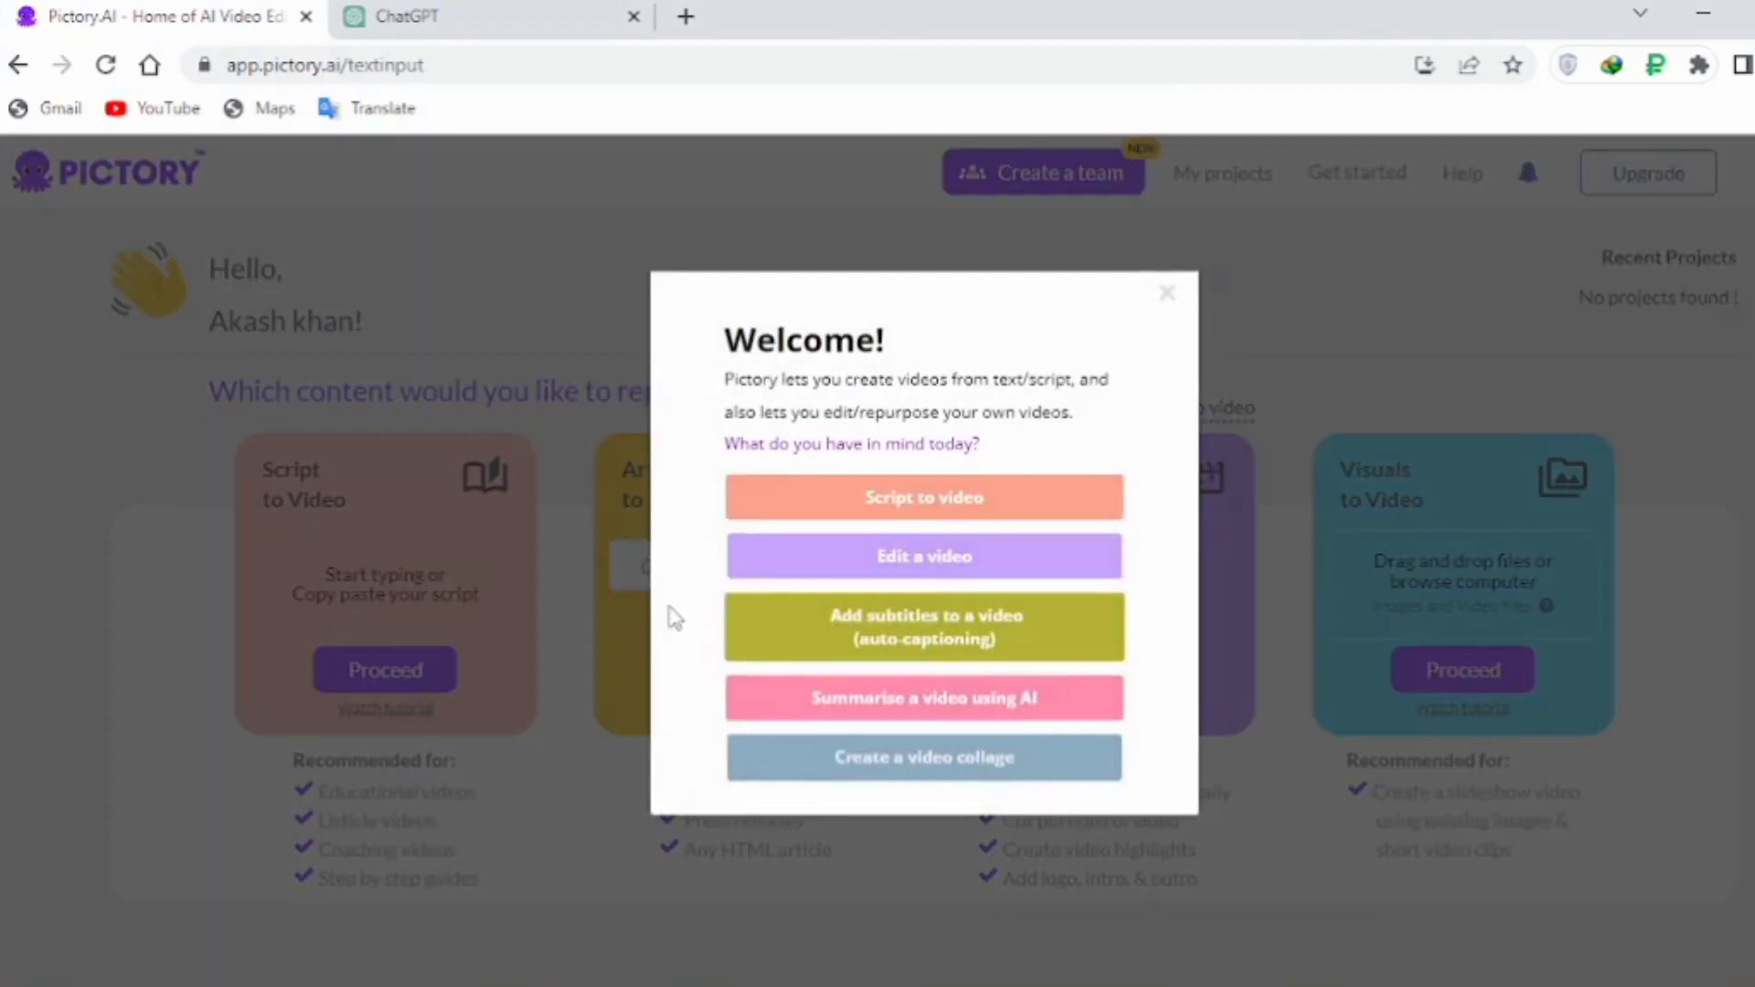
- Dismiss the welcome dialog and start a Script to Video project with the script area ready for text
{"action": "left_click", "coordinate": [1167, 294]}
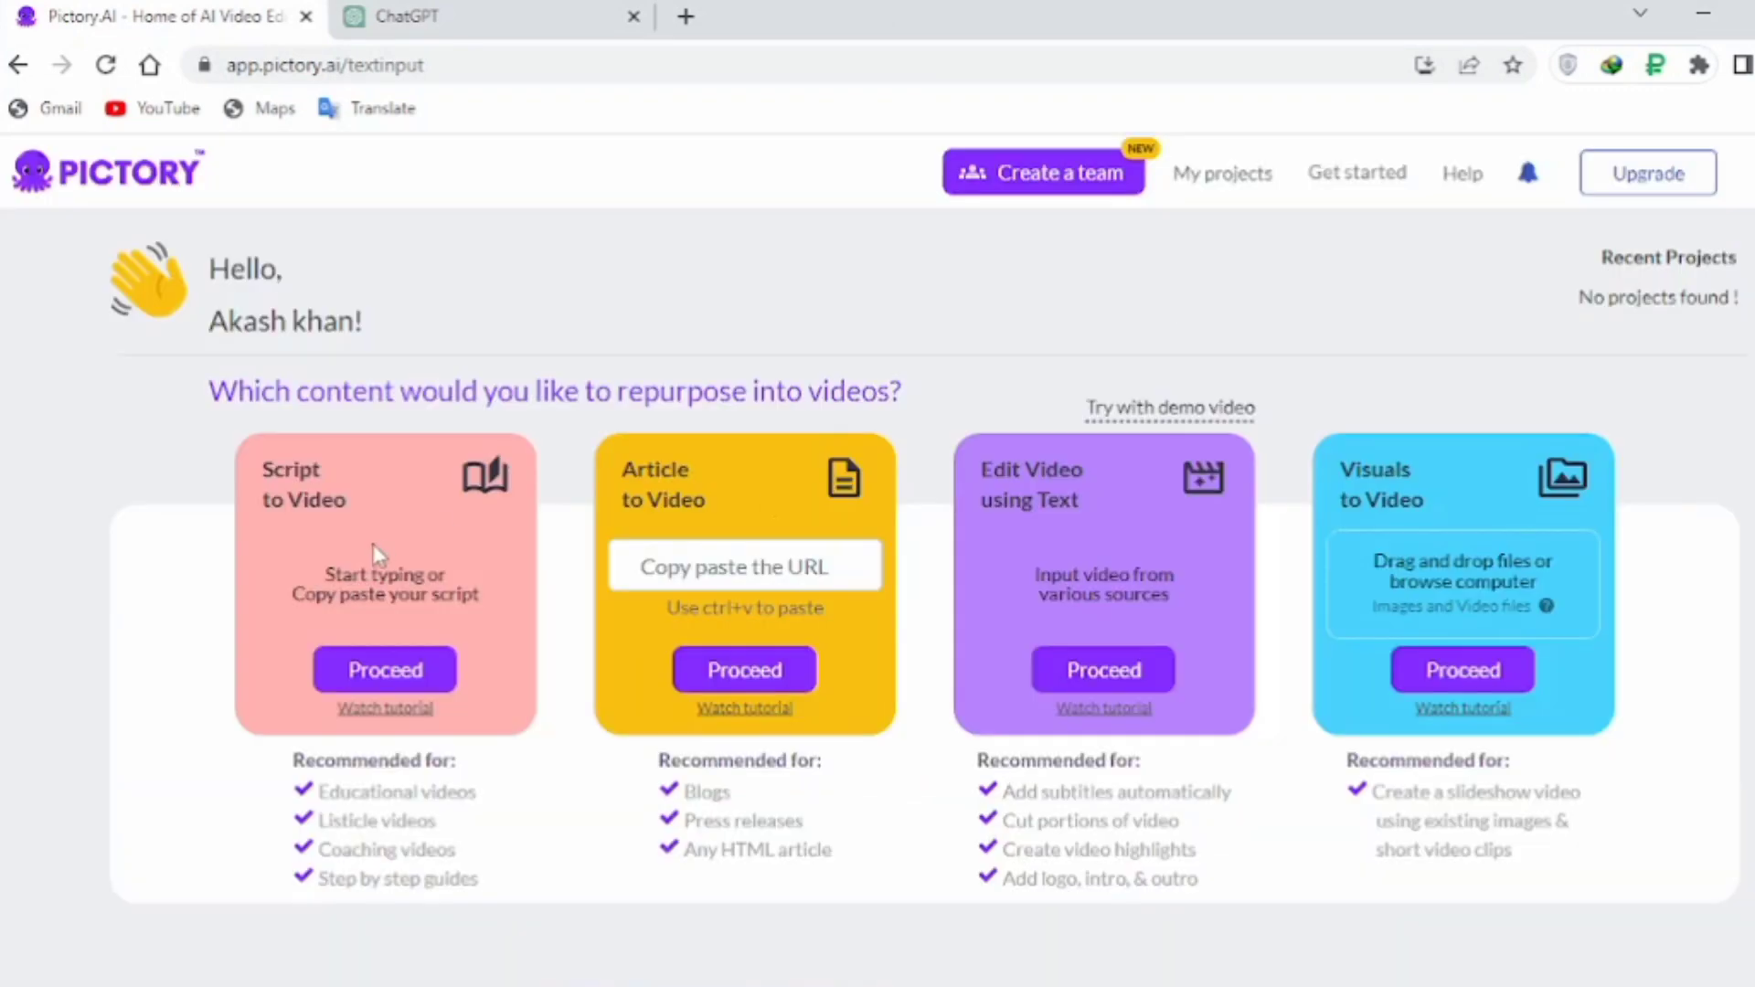
{"action": "left_click", "coordinate": [385, 665]}
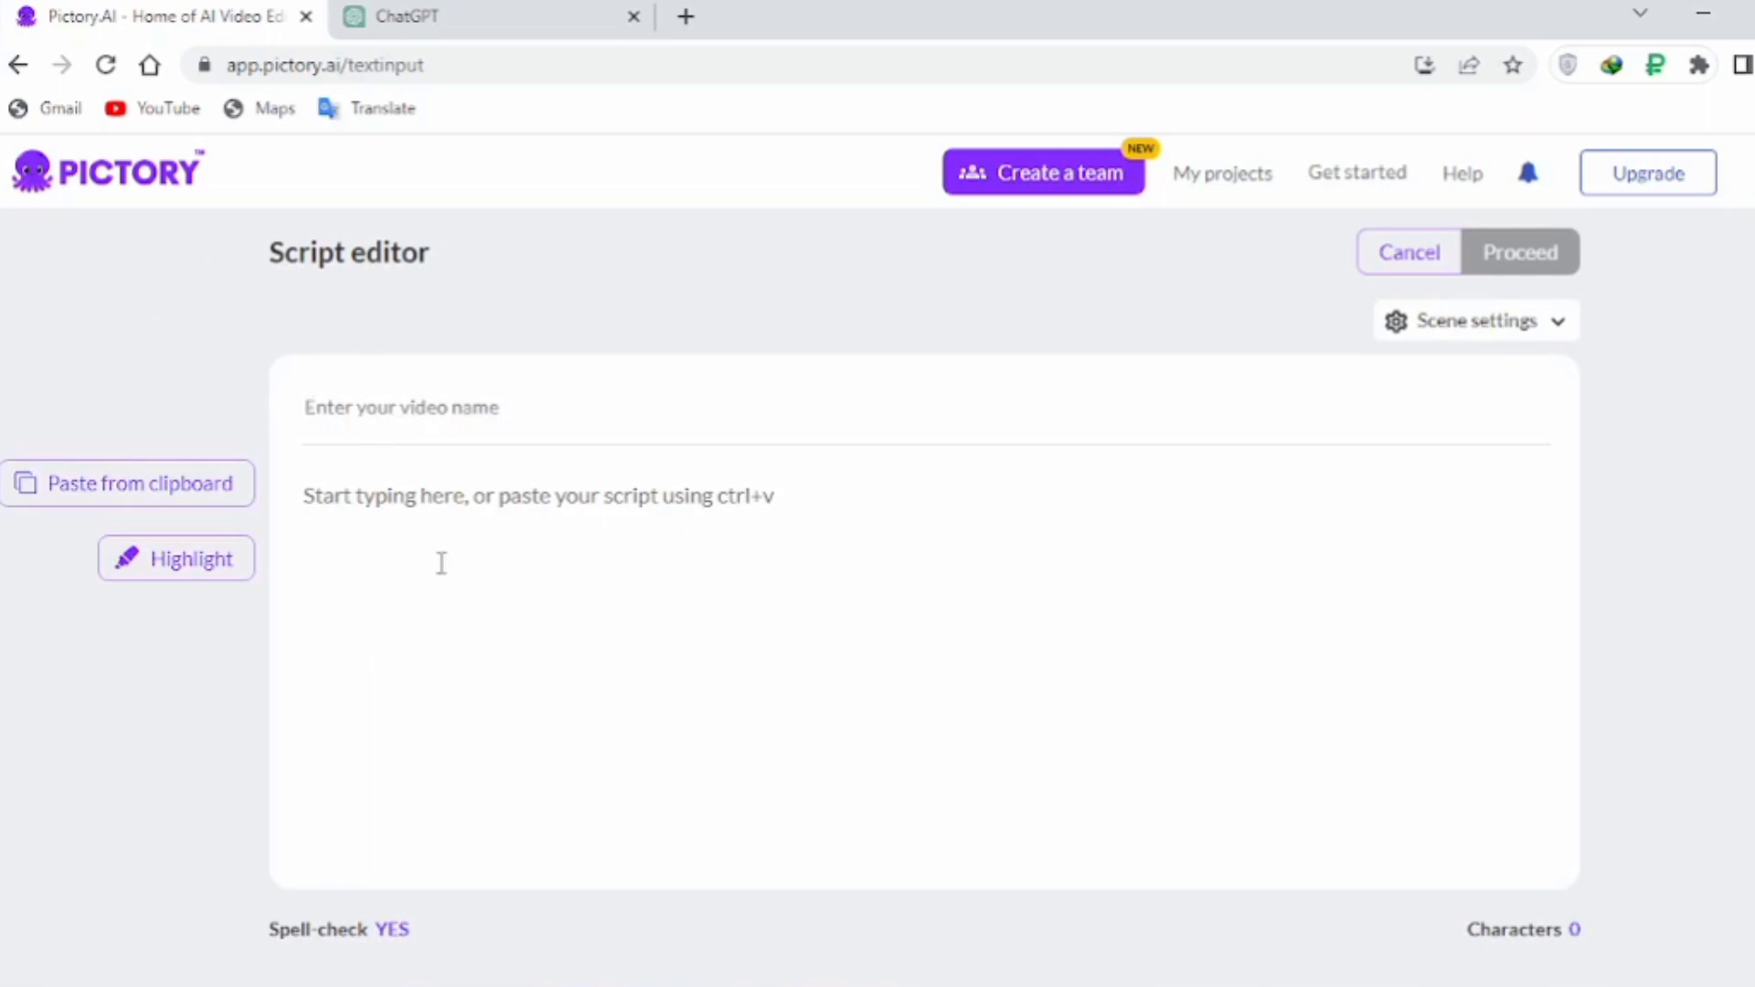
{"action": "left_click", "coordinate": [414, 514]}
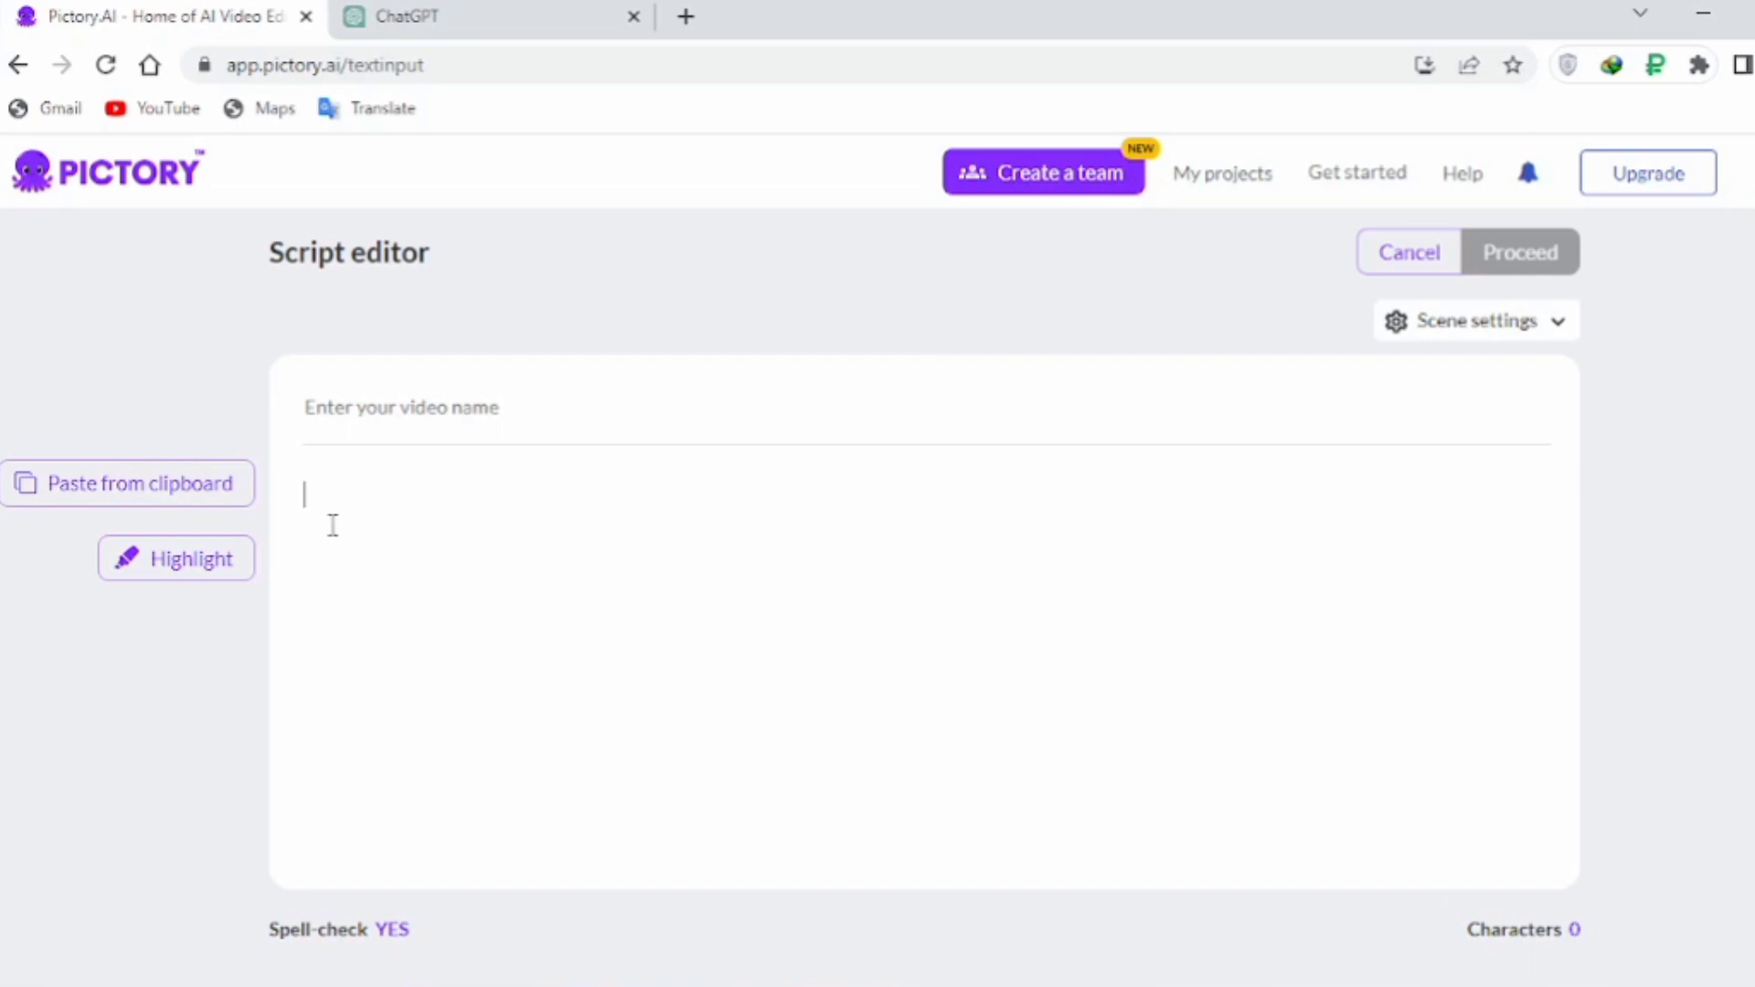
- Copy the two selected story paragraphs from ChatGPT again and paste them into Pictory's script editor, allowing clipboard access
{"action": "left_click", "coordinate": [446, 28]}
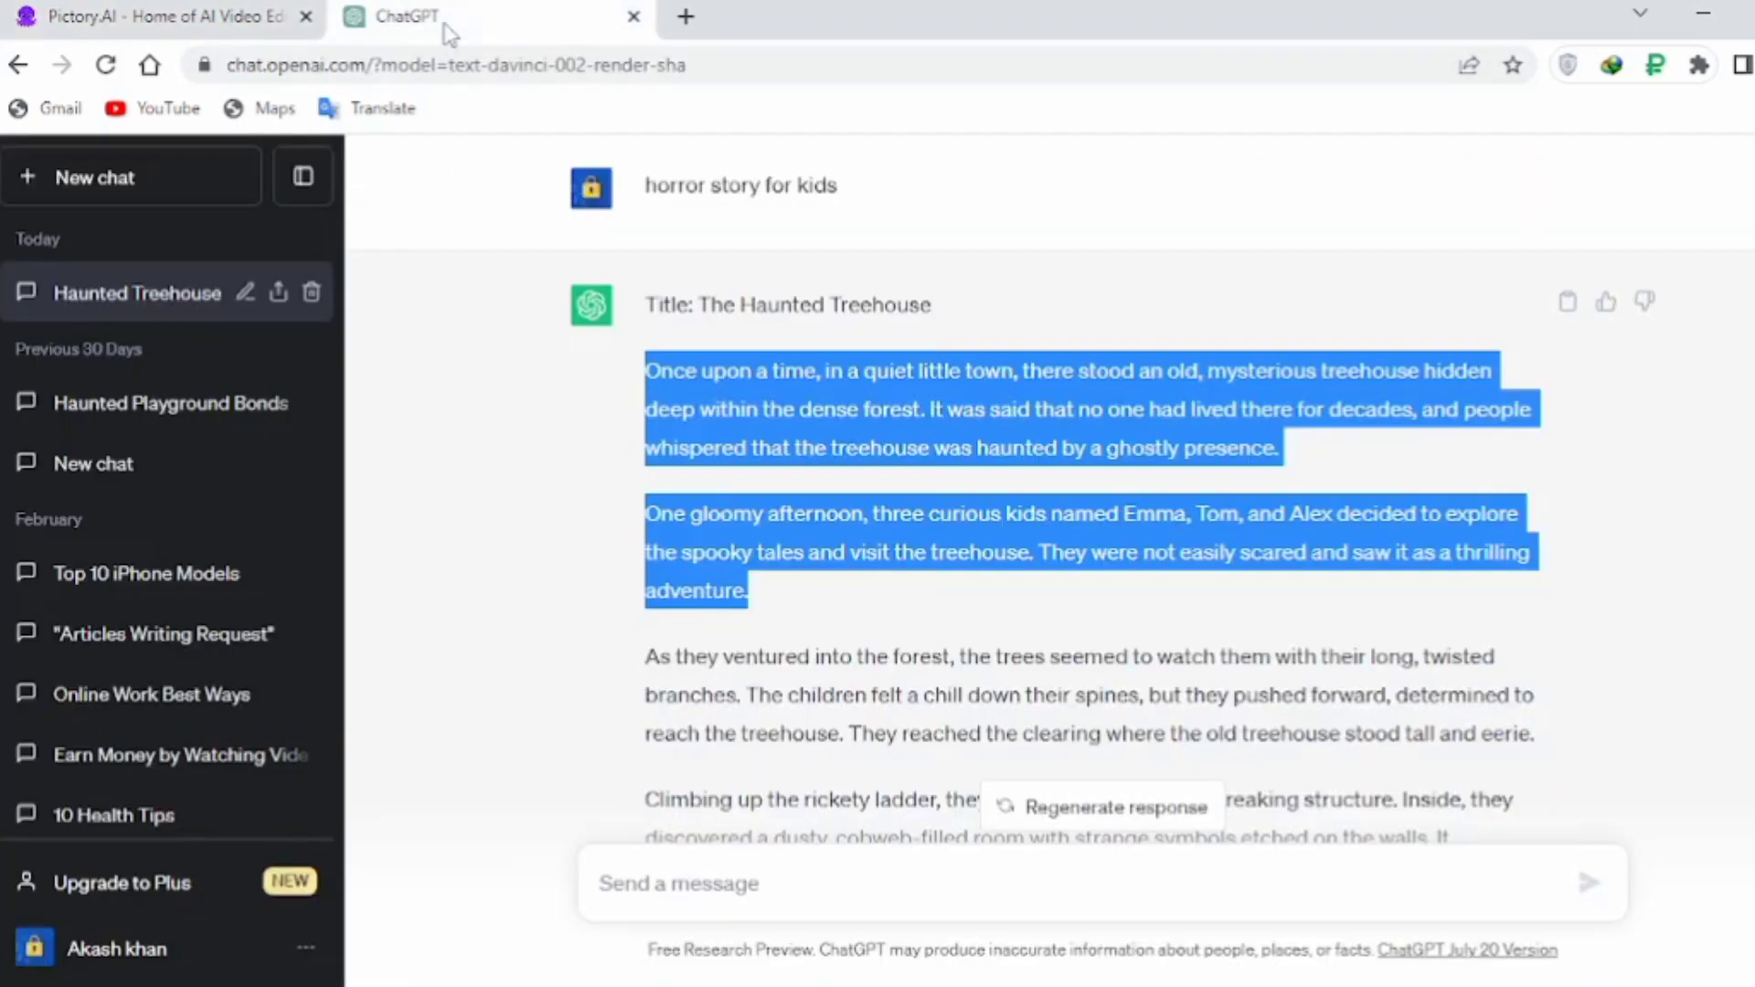
{"action": "right_click", "coordinate": [660, 391]}
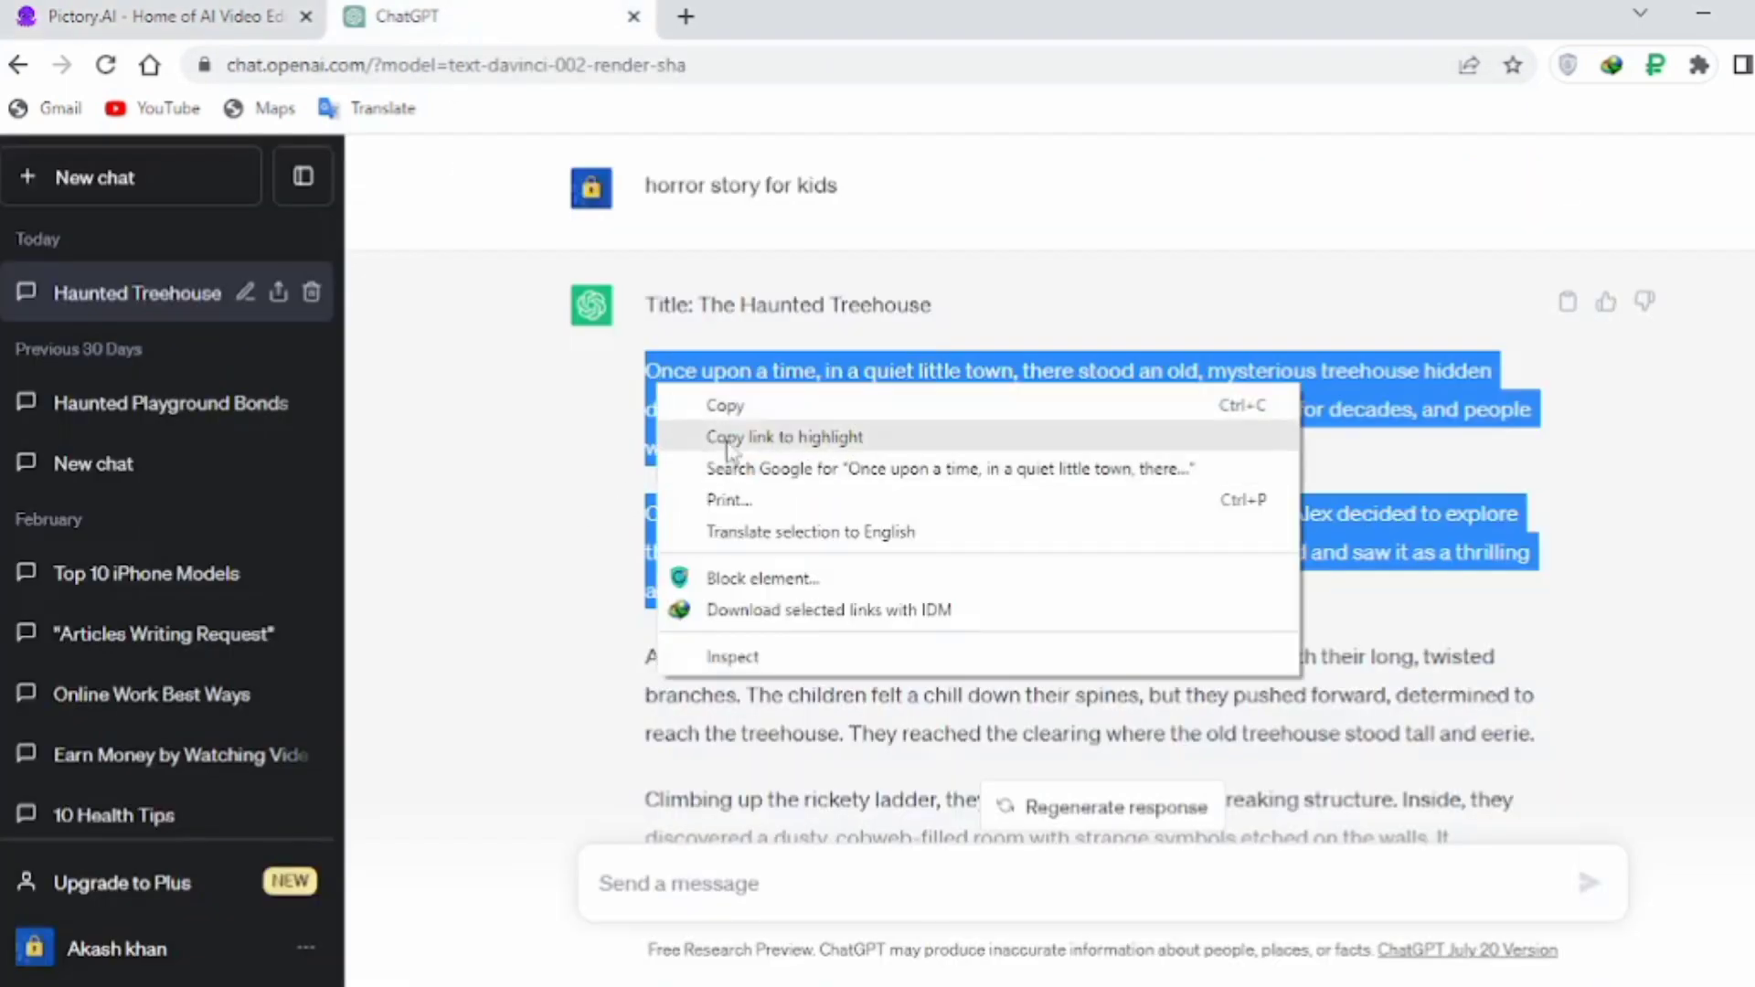
{"action": "left_click", "coordinate": [722, 405]}
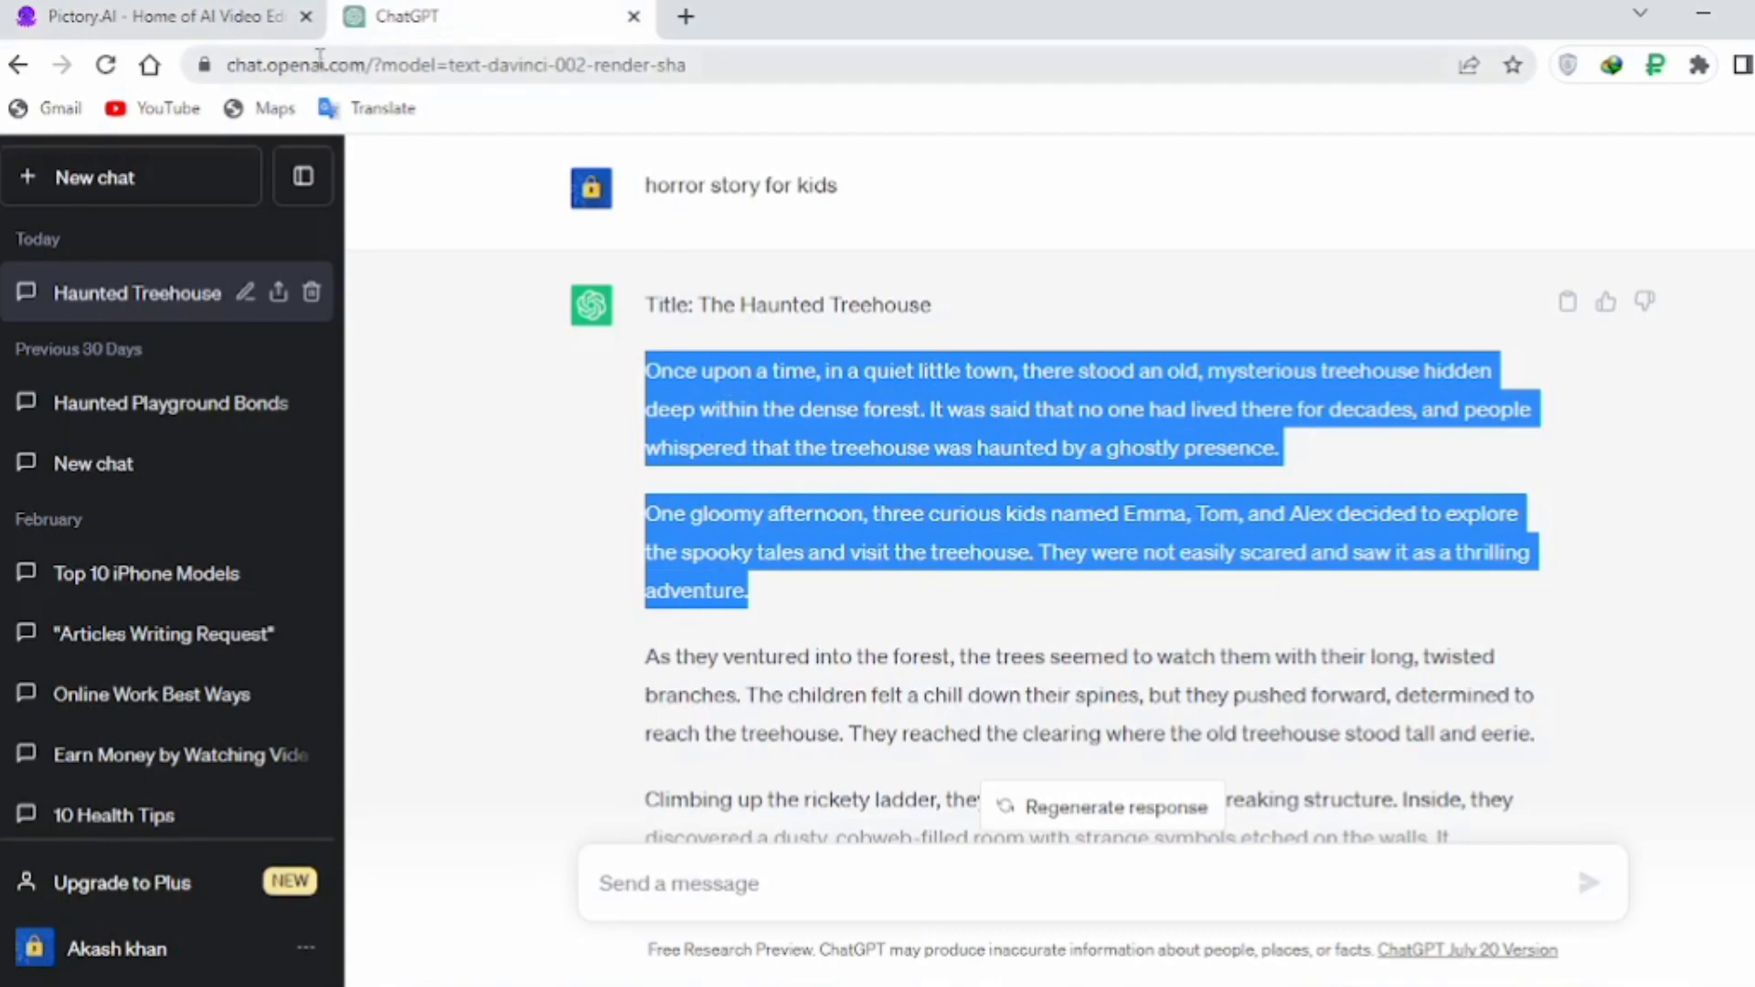
{"action": "left_click", "coordinate": [279, 18]}
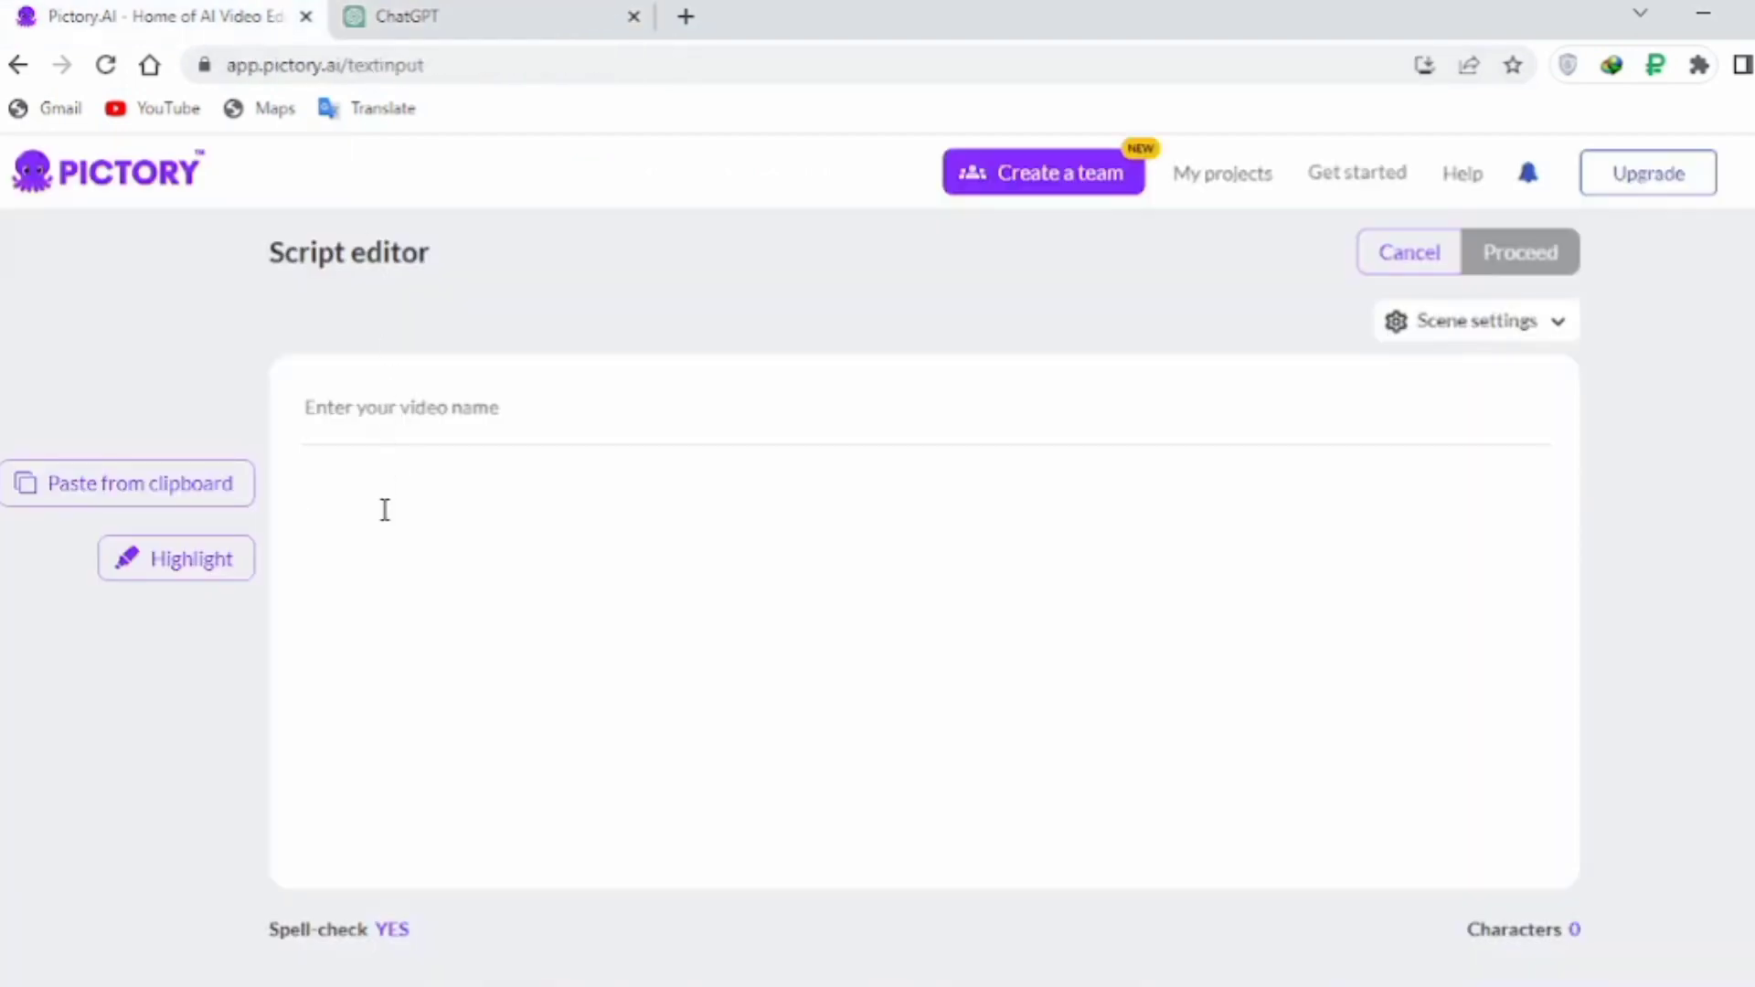
{"action": "left_click", "coordinate": [301, 497]}
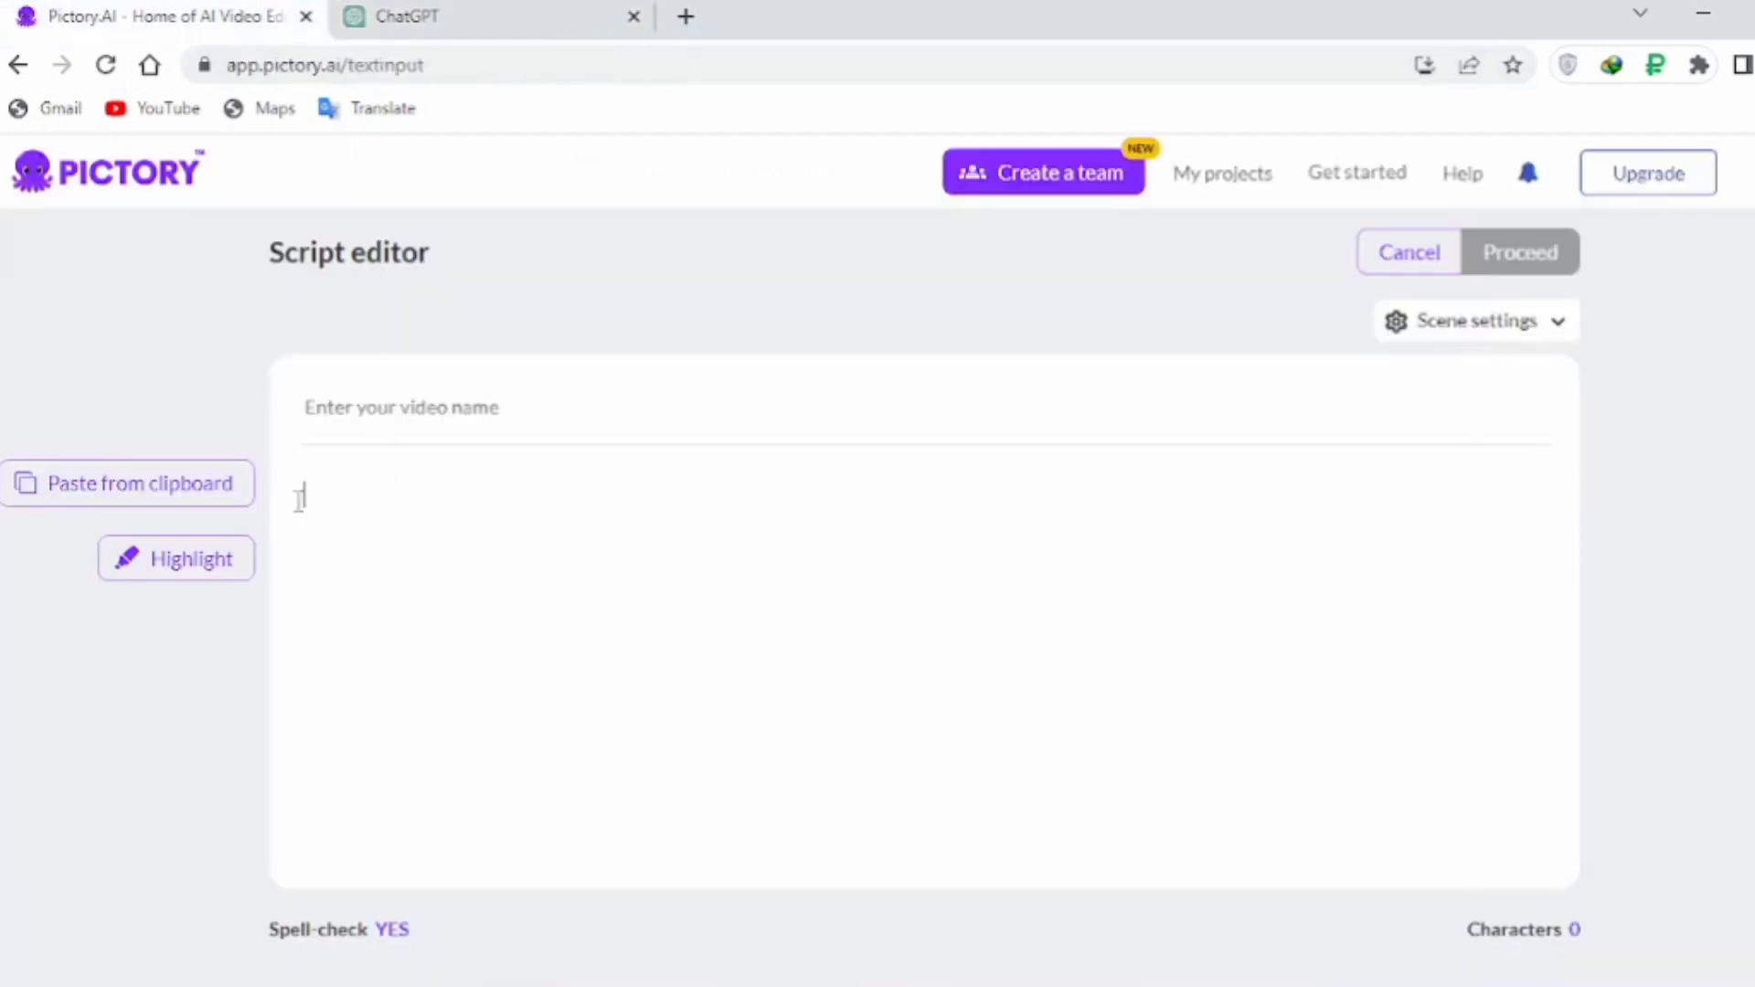
{"action": "left_click", "coordinate": [112, 501]}
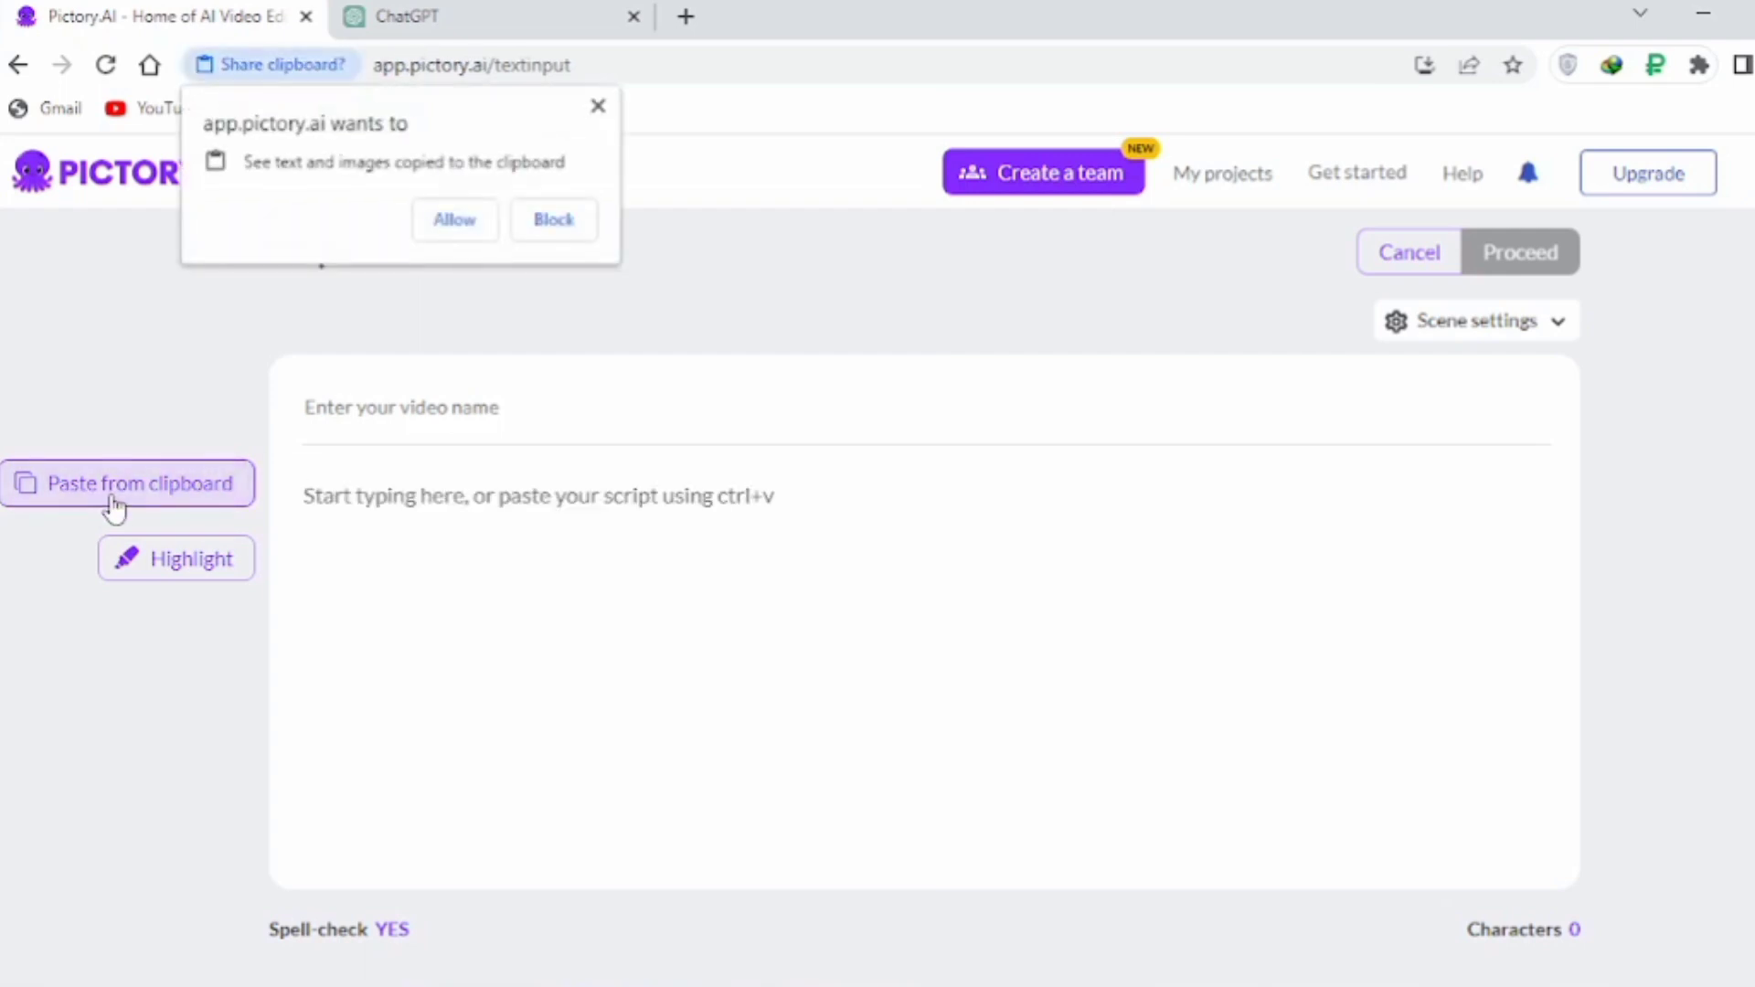
{"action": "left_click", "coordinate": [454, 219]}
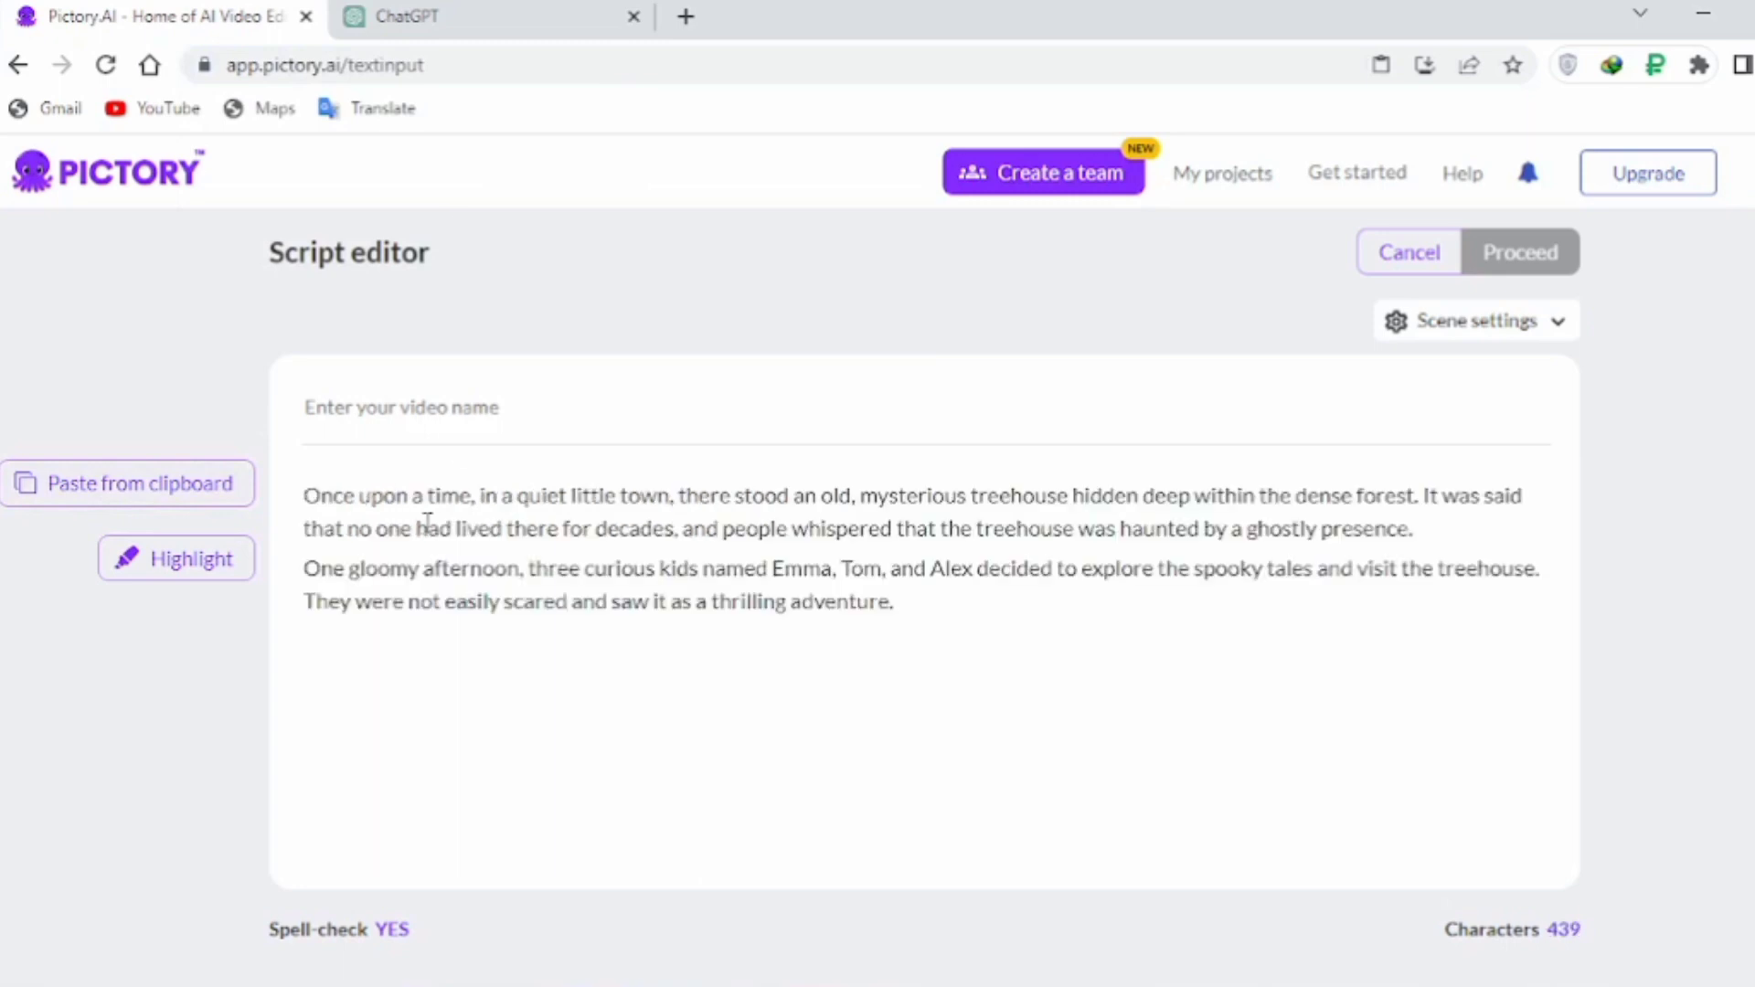
- Name the video "the haunted treehouse", using the story title copied from ChatGPT
{"action": "left_click", "coordinate": [335, 409]}
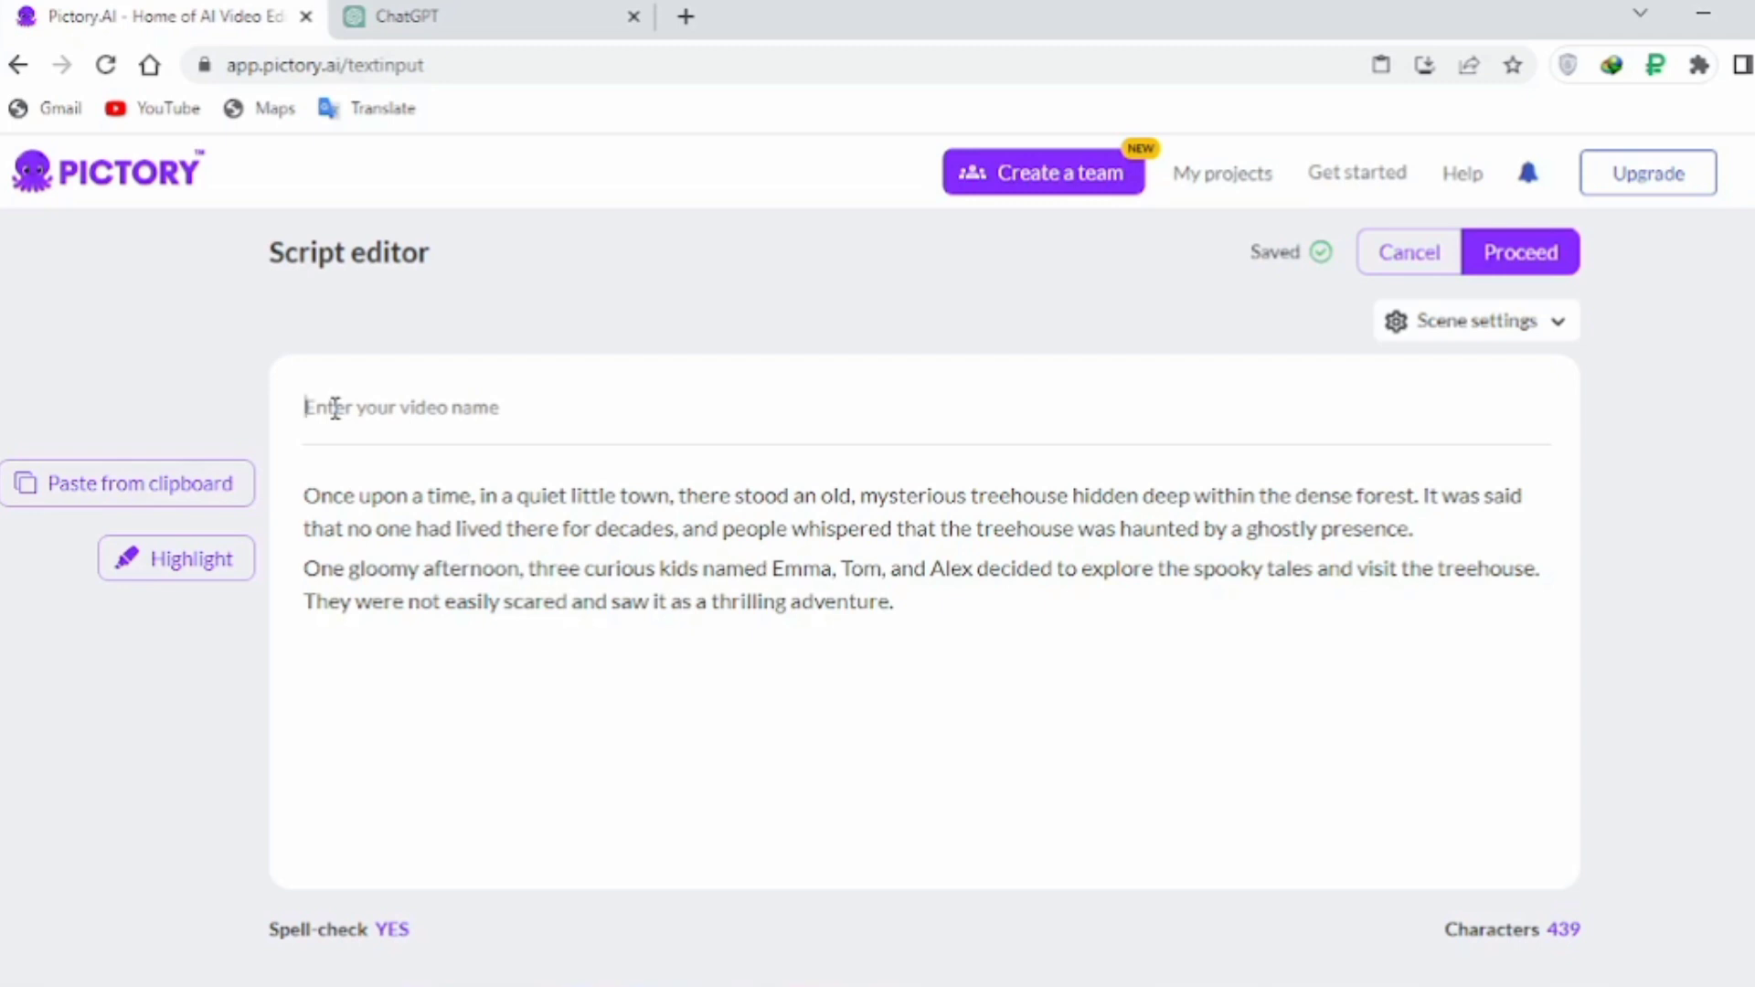
{"action": "left_click", "coordinate": [414, 15]}
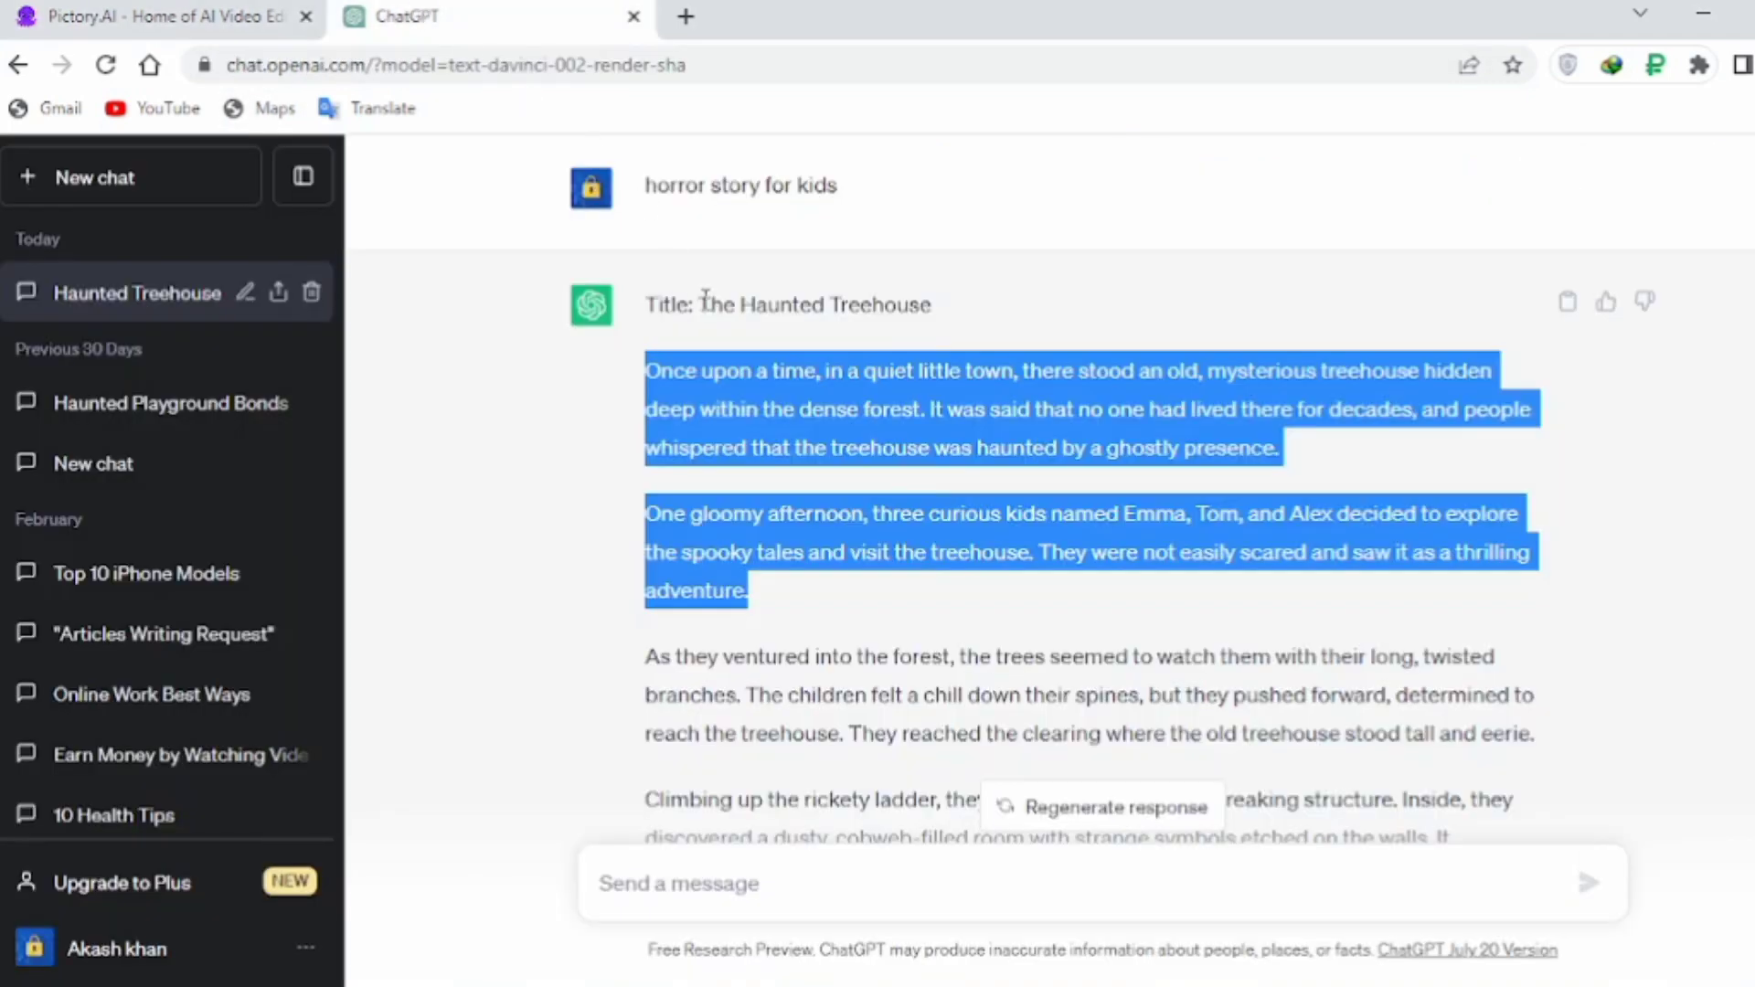
{"action": "left_click_drag", "start_coordinate": [700, 302], "coordinate": [956, 311]}
{"action": "right_click", "coordinate": [895, 309]}
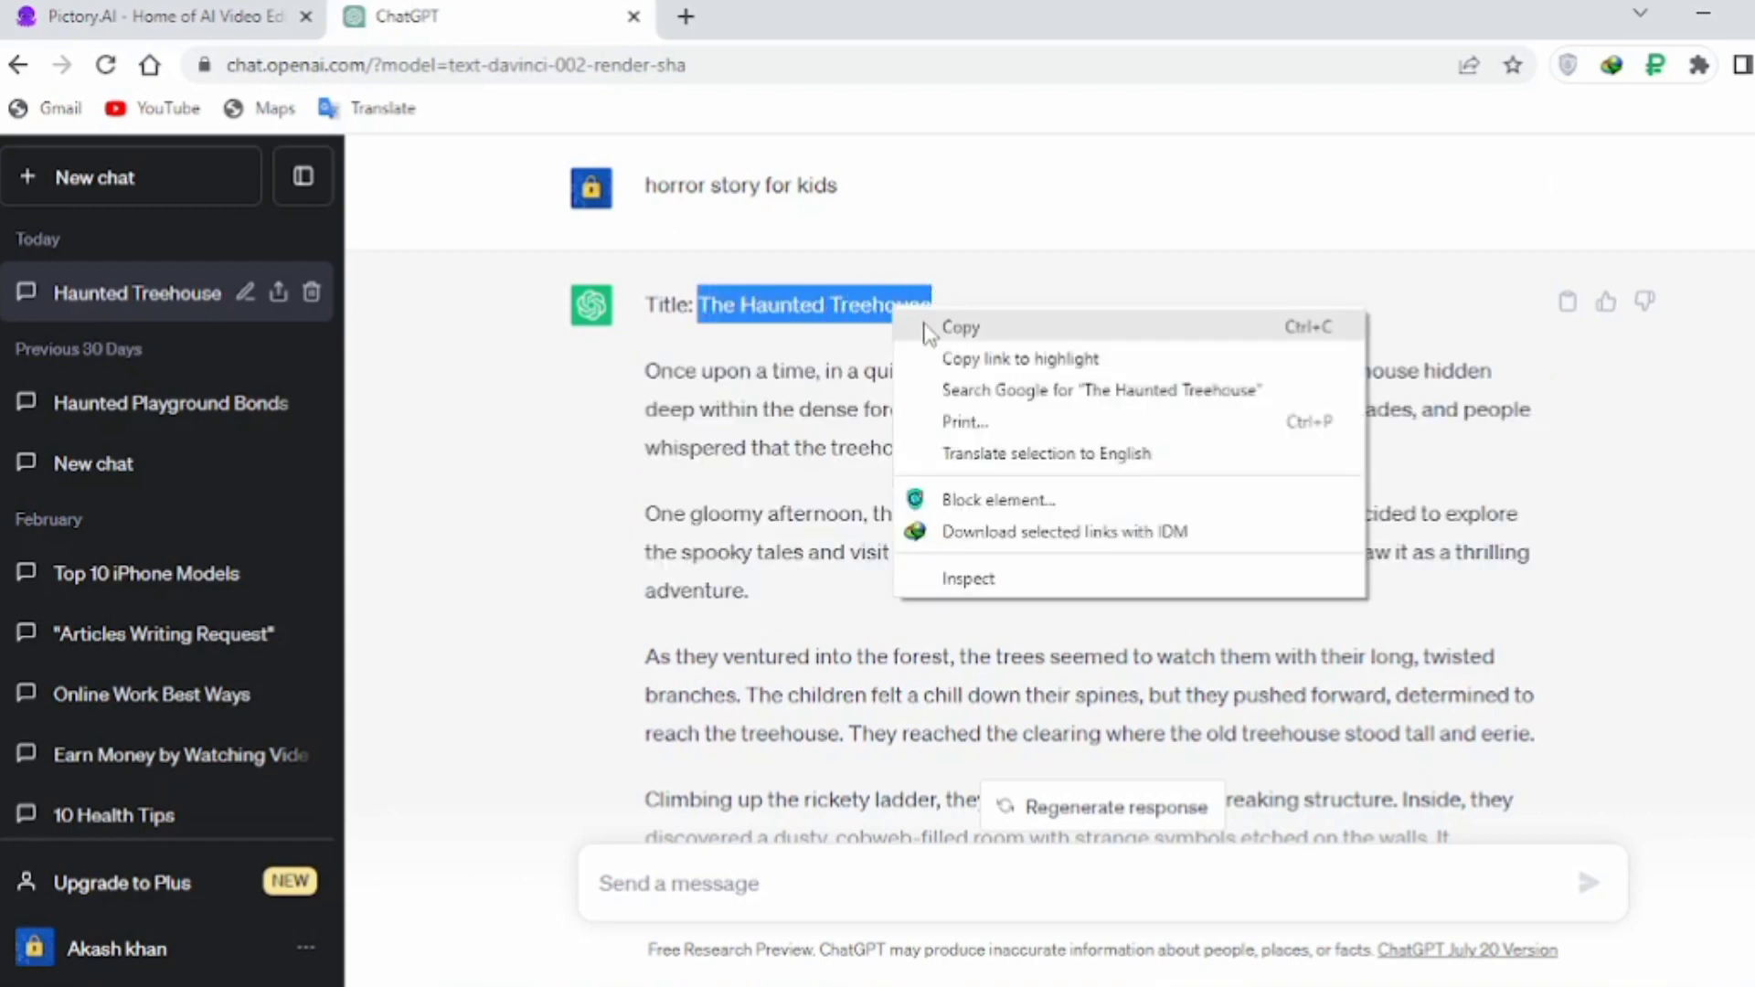
{"action": "left_click", "coordinate": [926, 329]}
{"action": "left_click", "coordinate": [247, 18]}
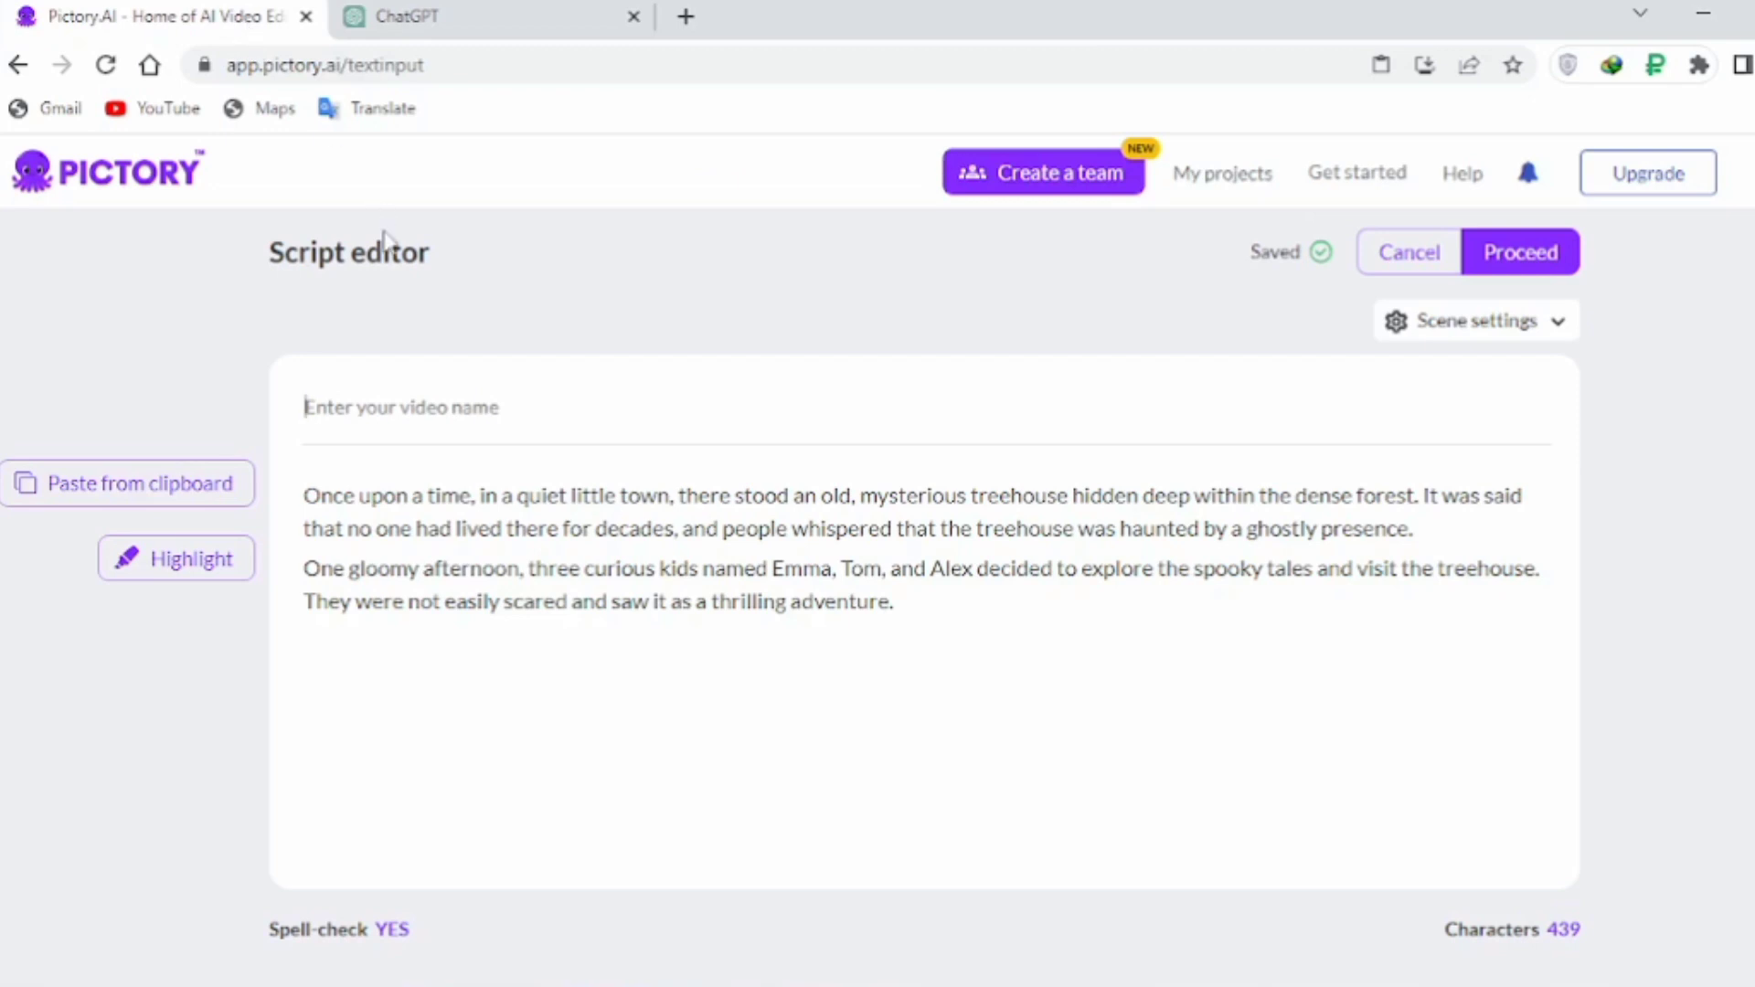
{"action": "left_click", "coordinate": [411, 409]}
{"action": "key", "text": "ctrl+v"}
{"action": "left_click", "coordinate": [450, 384]}
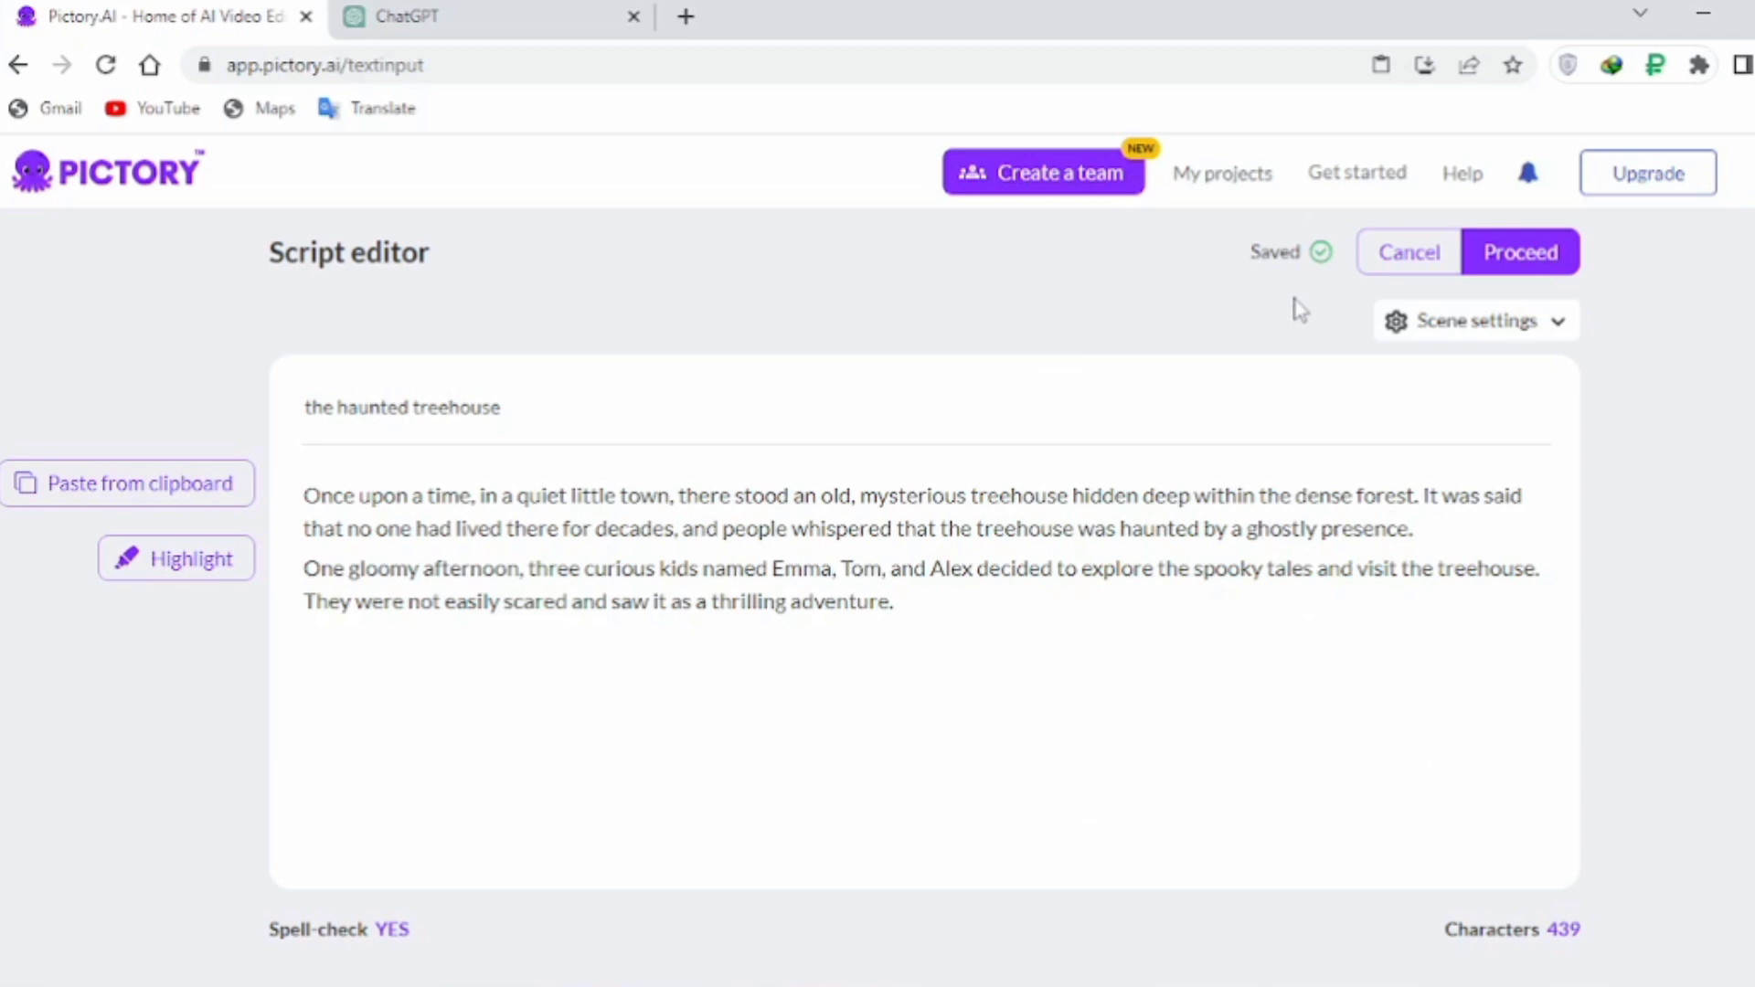
- Proceed from the script editor to the template selection and dismiss the team promotion pop-up
{"action": "left_click", "coordinate": [1491, 263]}
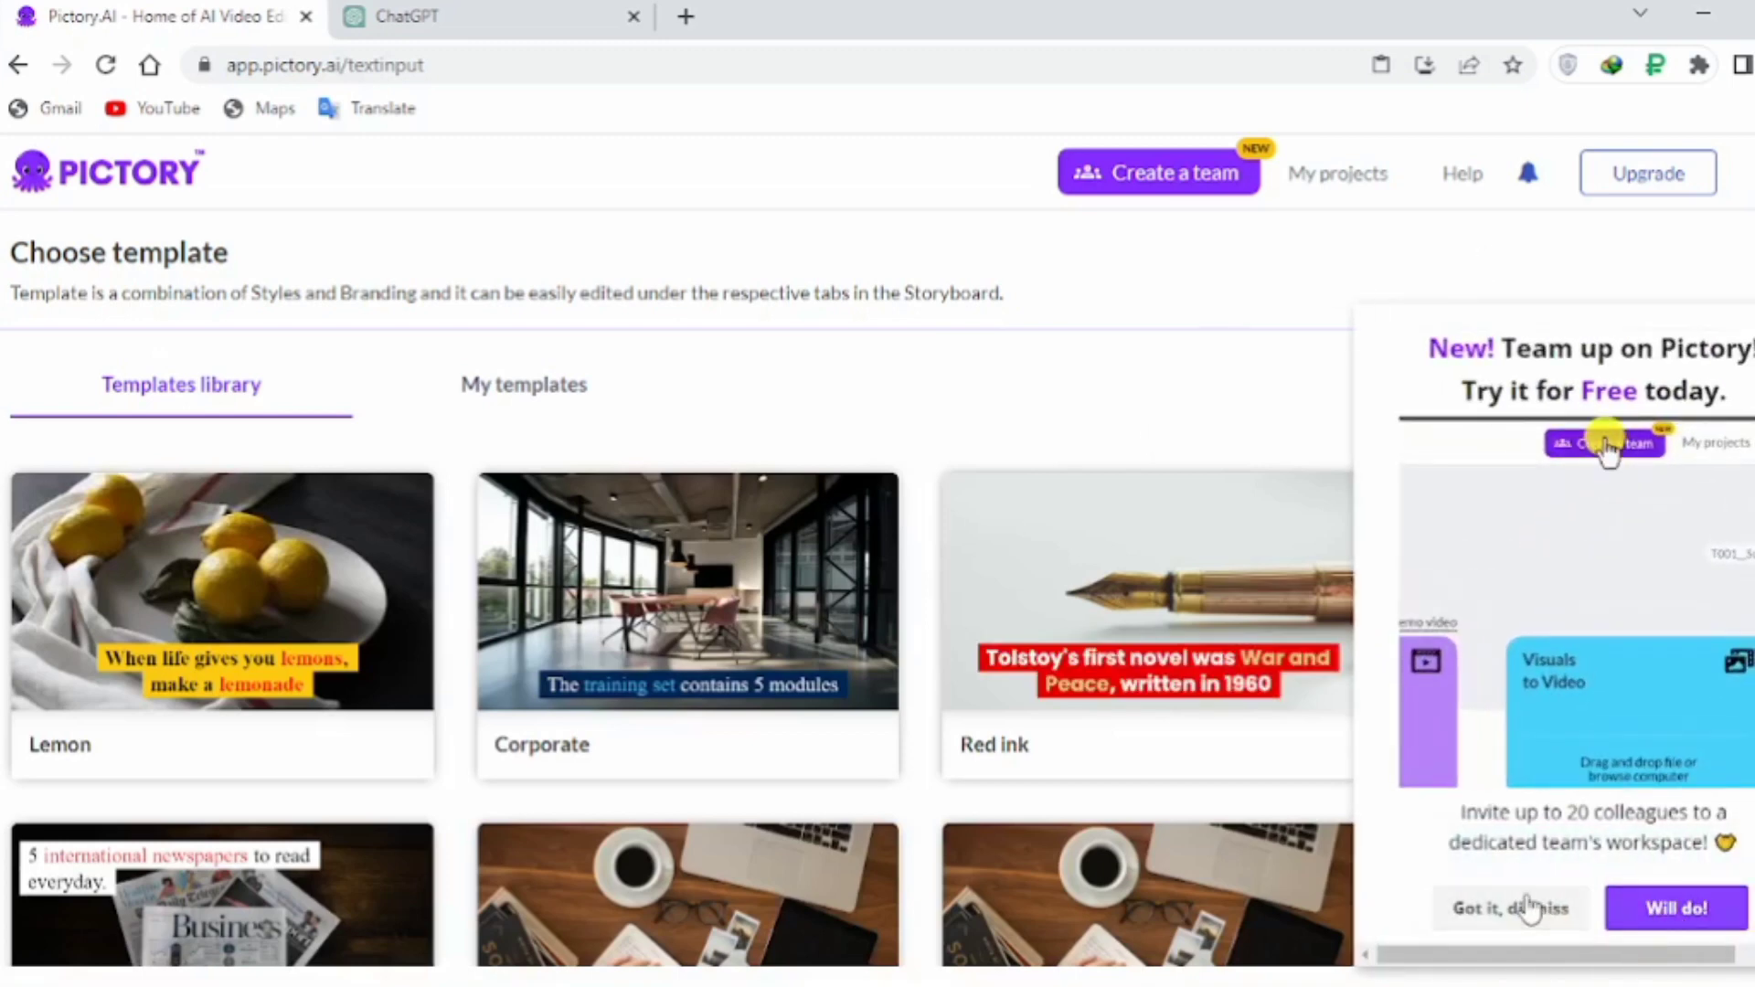
{"action": "left_click", "coordinate": [1568, 907]}
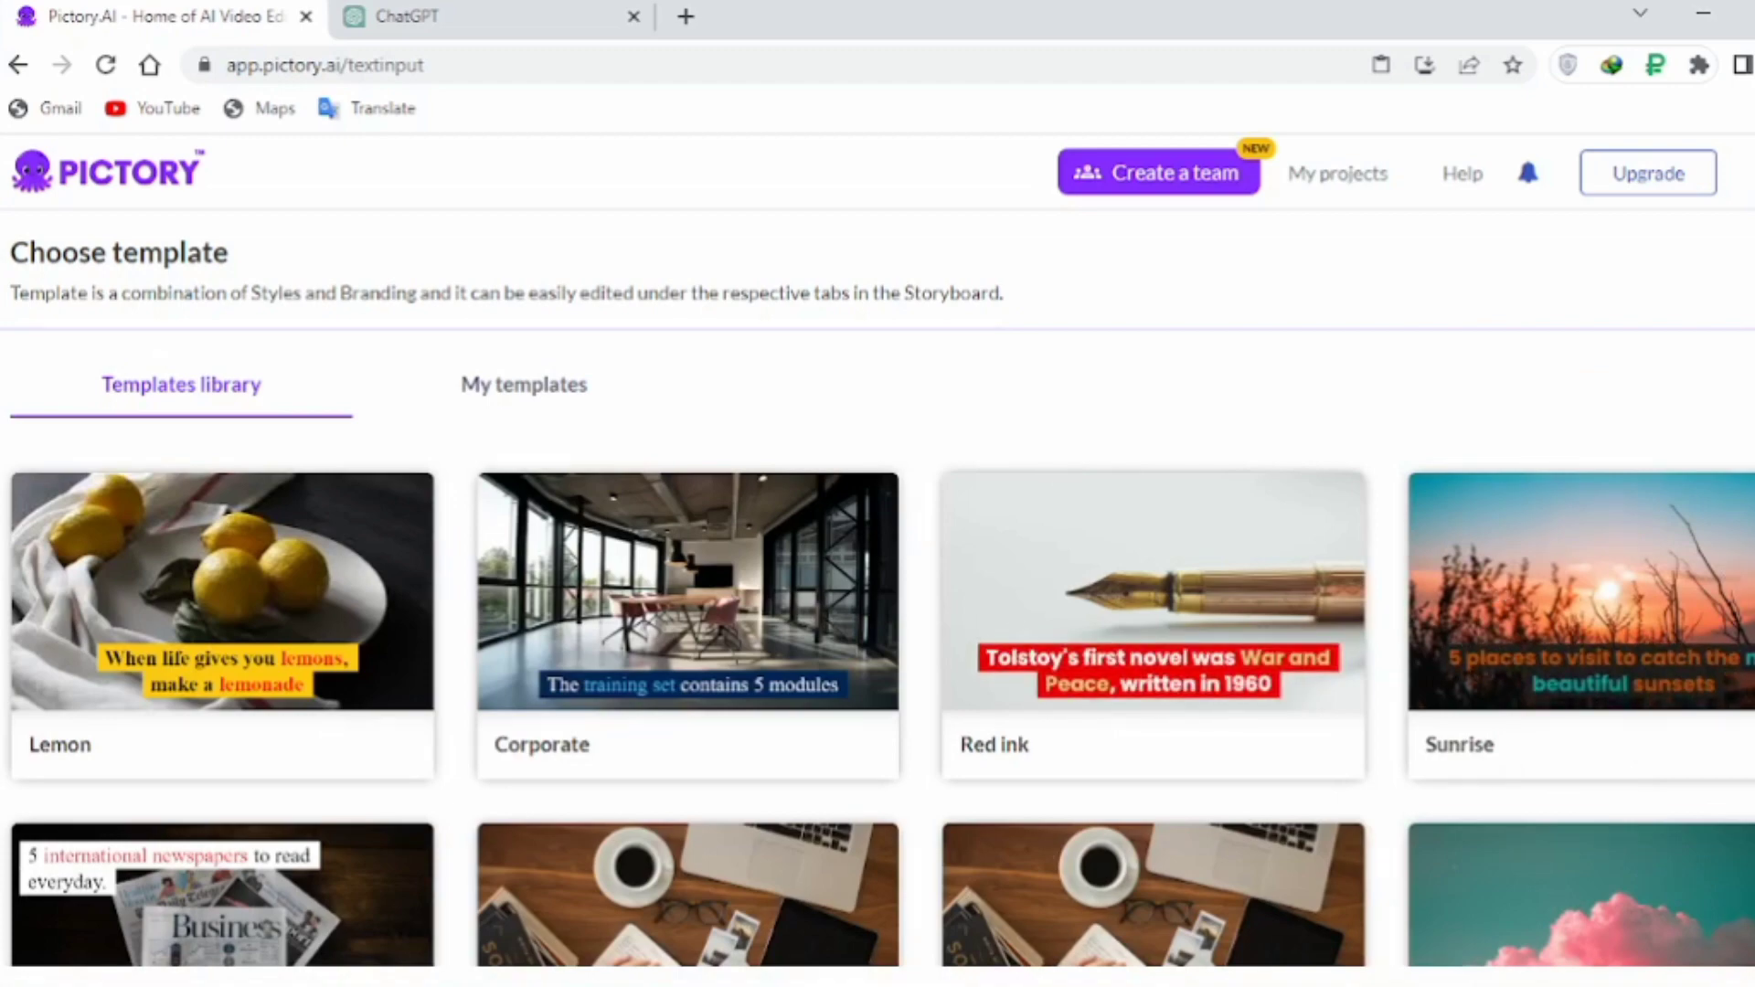
- Browse the templates library and compare the caption styles and backgrounds of the available templates
{"action": "scroll", "coordinate": [878, 695], "scroll_direction": "down", "scroll_amount": 12}
{"action": "scroll", "coordinate": [878, 695], "scroll_direction": "up", "scroll_amount": 3}
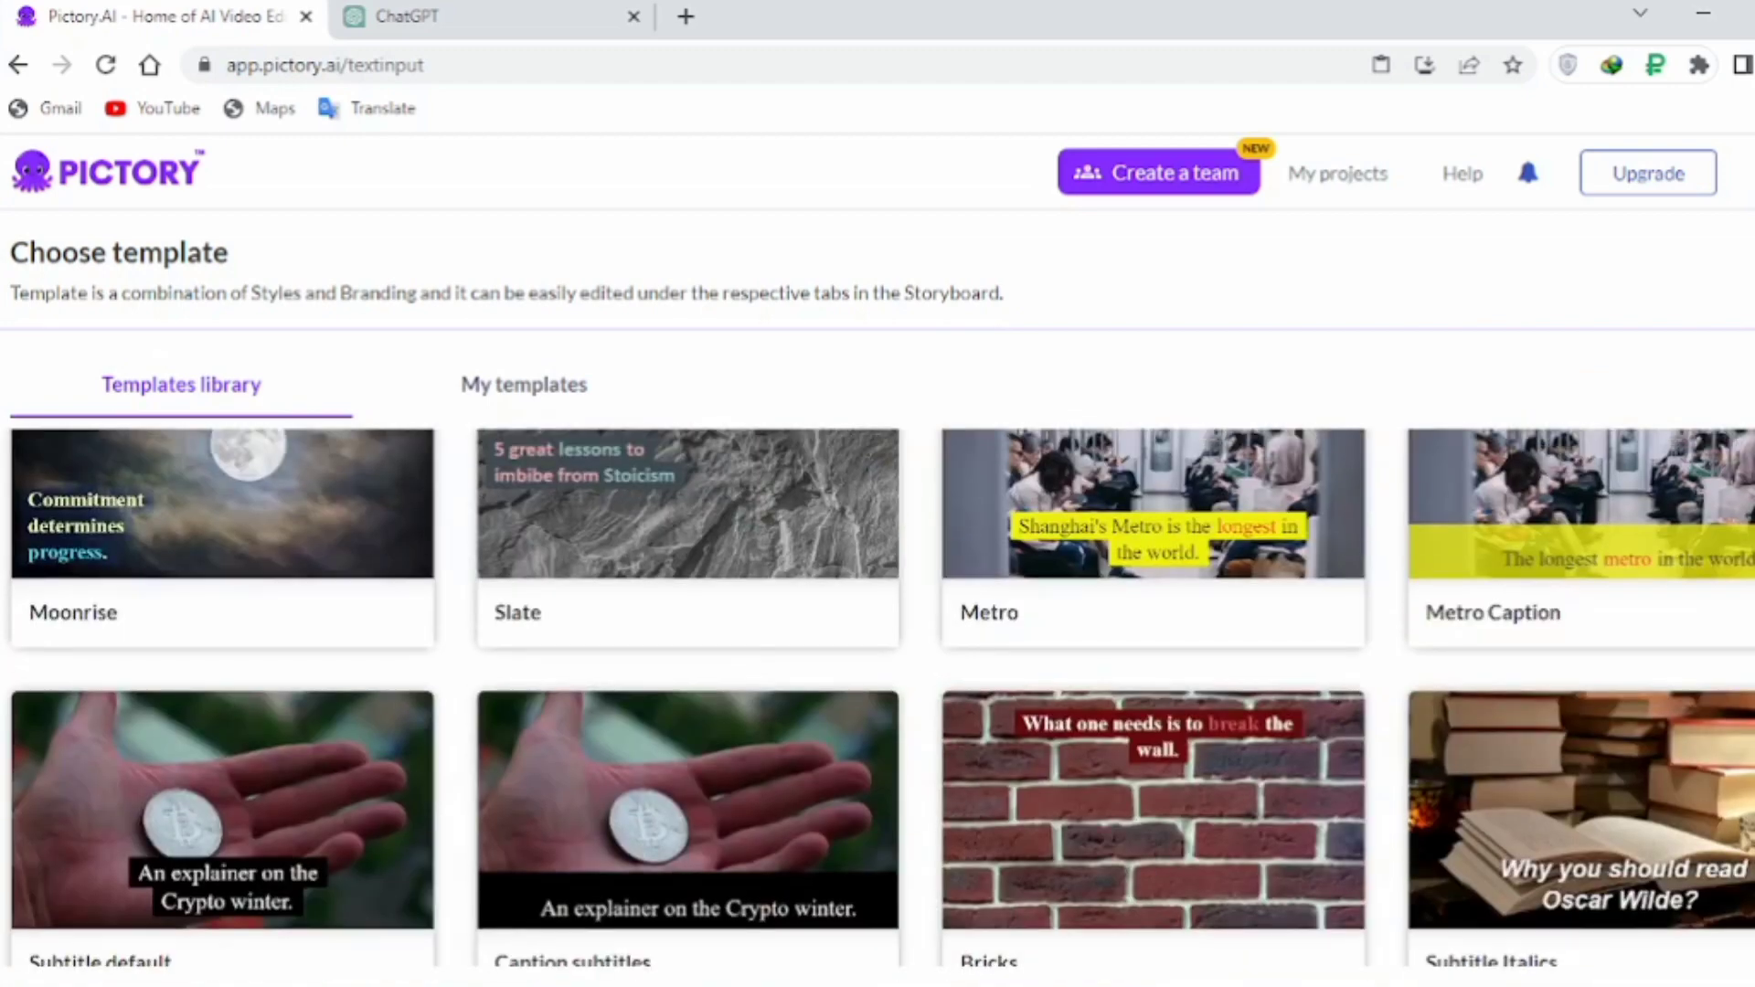
{"action": "scroll", "coordinate": [877, 695], "scroll_direction": "down", "scroll_amount": 5}
{"action": "scroll", "coordinate": [877, 695], "scroll_direction": "up", "scroll_amount": 2}
{"action": "scroll", "coordinate": [878, 695], "scroll_direction": "down", "scroll_amount": 1}
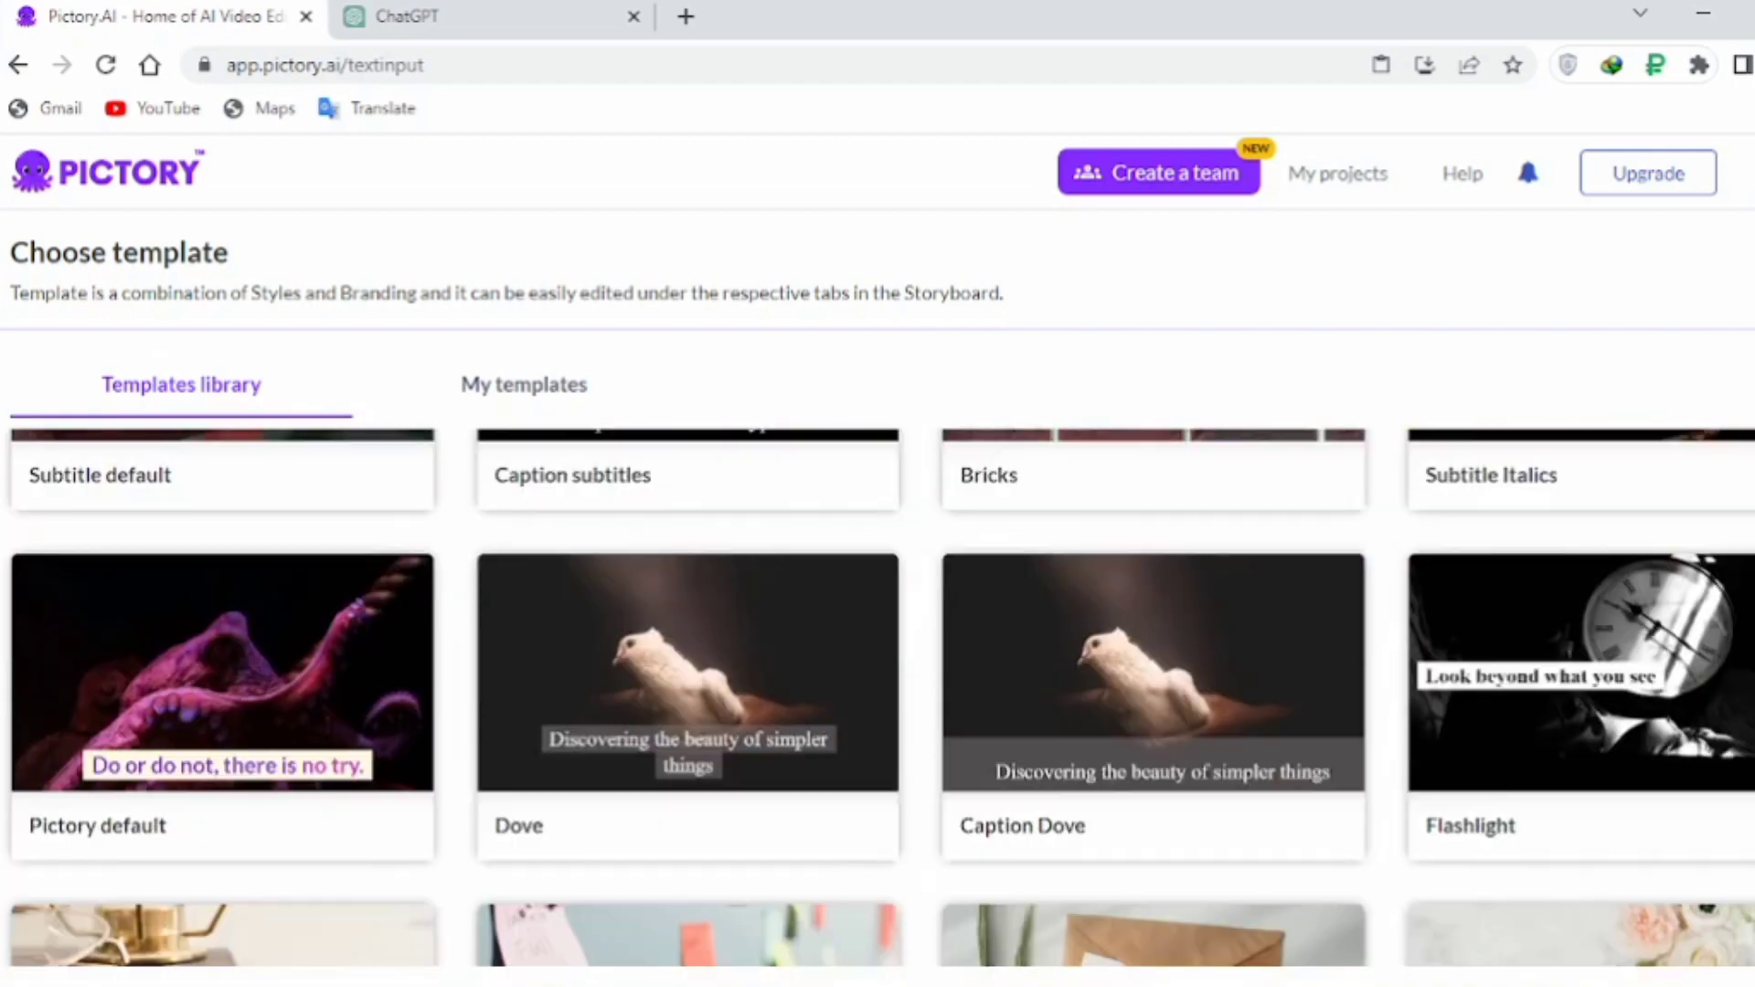
{"action": "scroll", "coordinate": [878, 695], "scroll_direction": "down", "scroll_amount": 2}
{"action": "scroll", "coordinate": [877, 695], "scroll_direction": "down", "scroll_amount": 6}
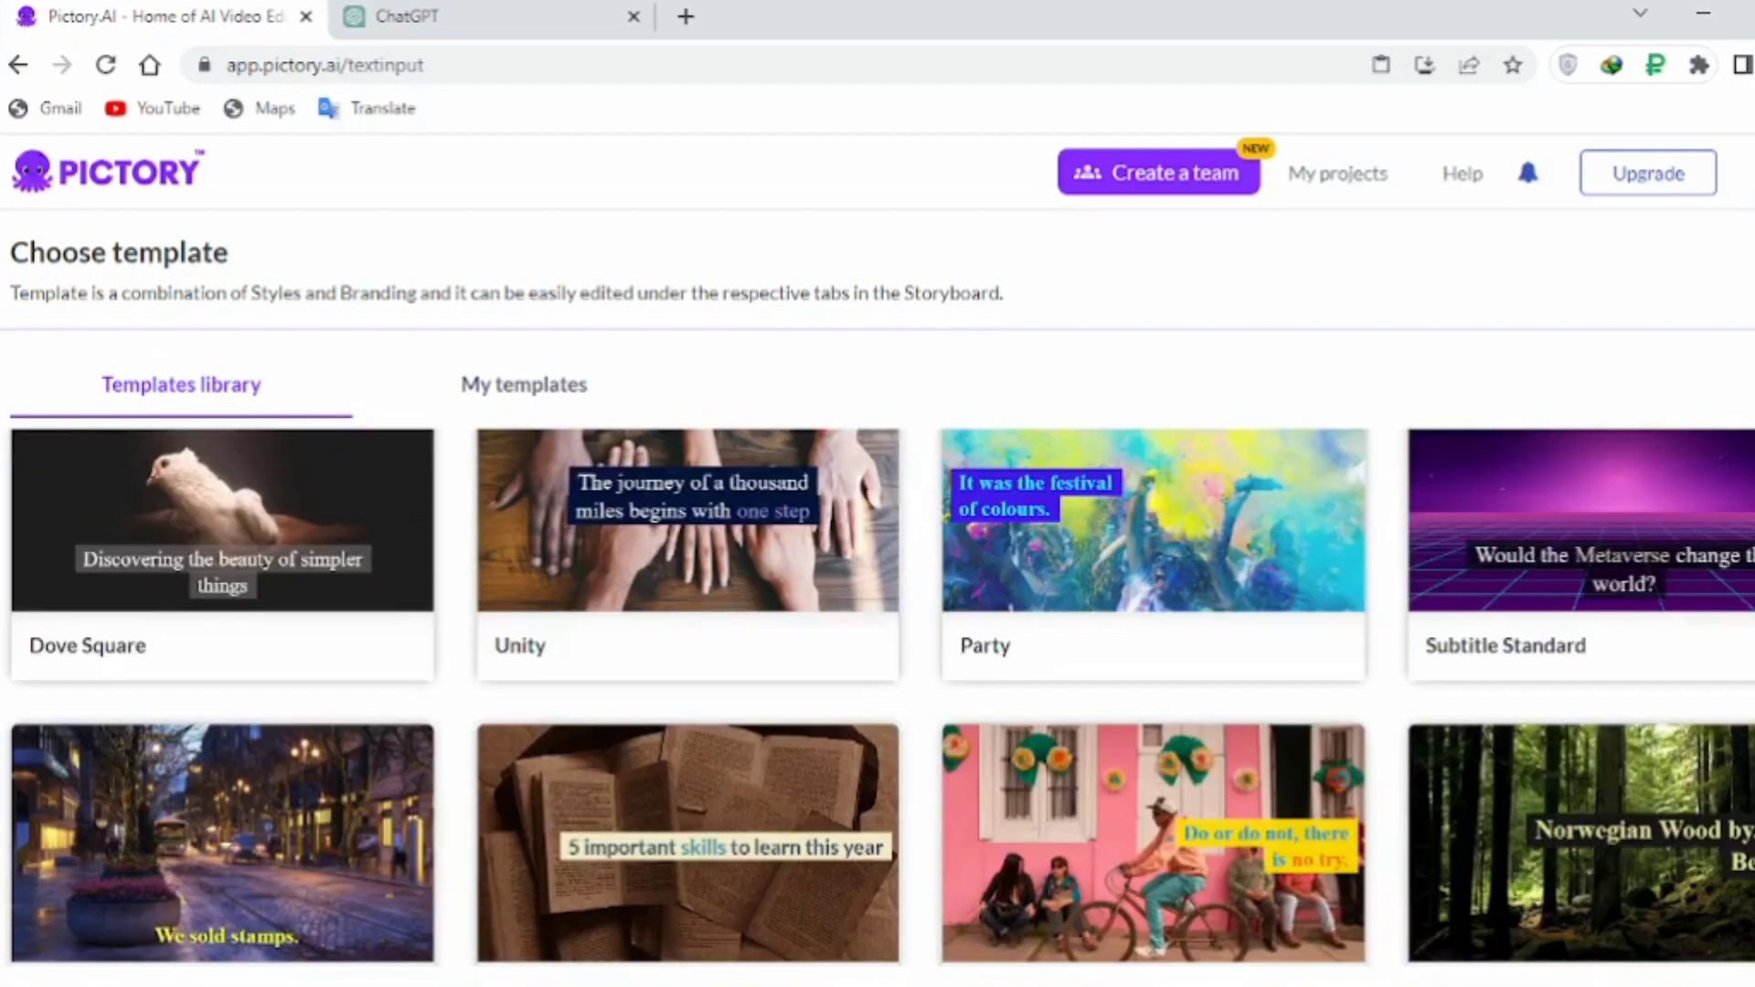
{"action": "scroll", "coordinate": [878, 695], "scroll_direction": "down", "scroll_amount": 5}
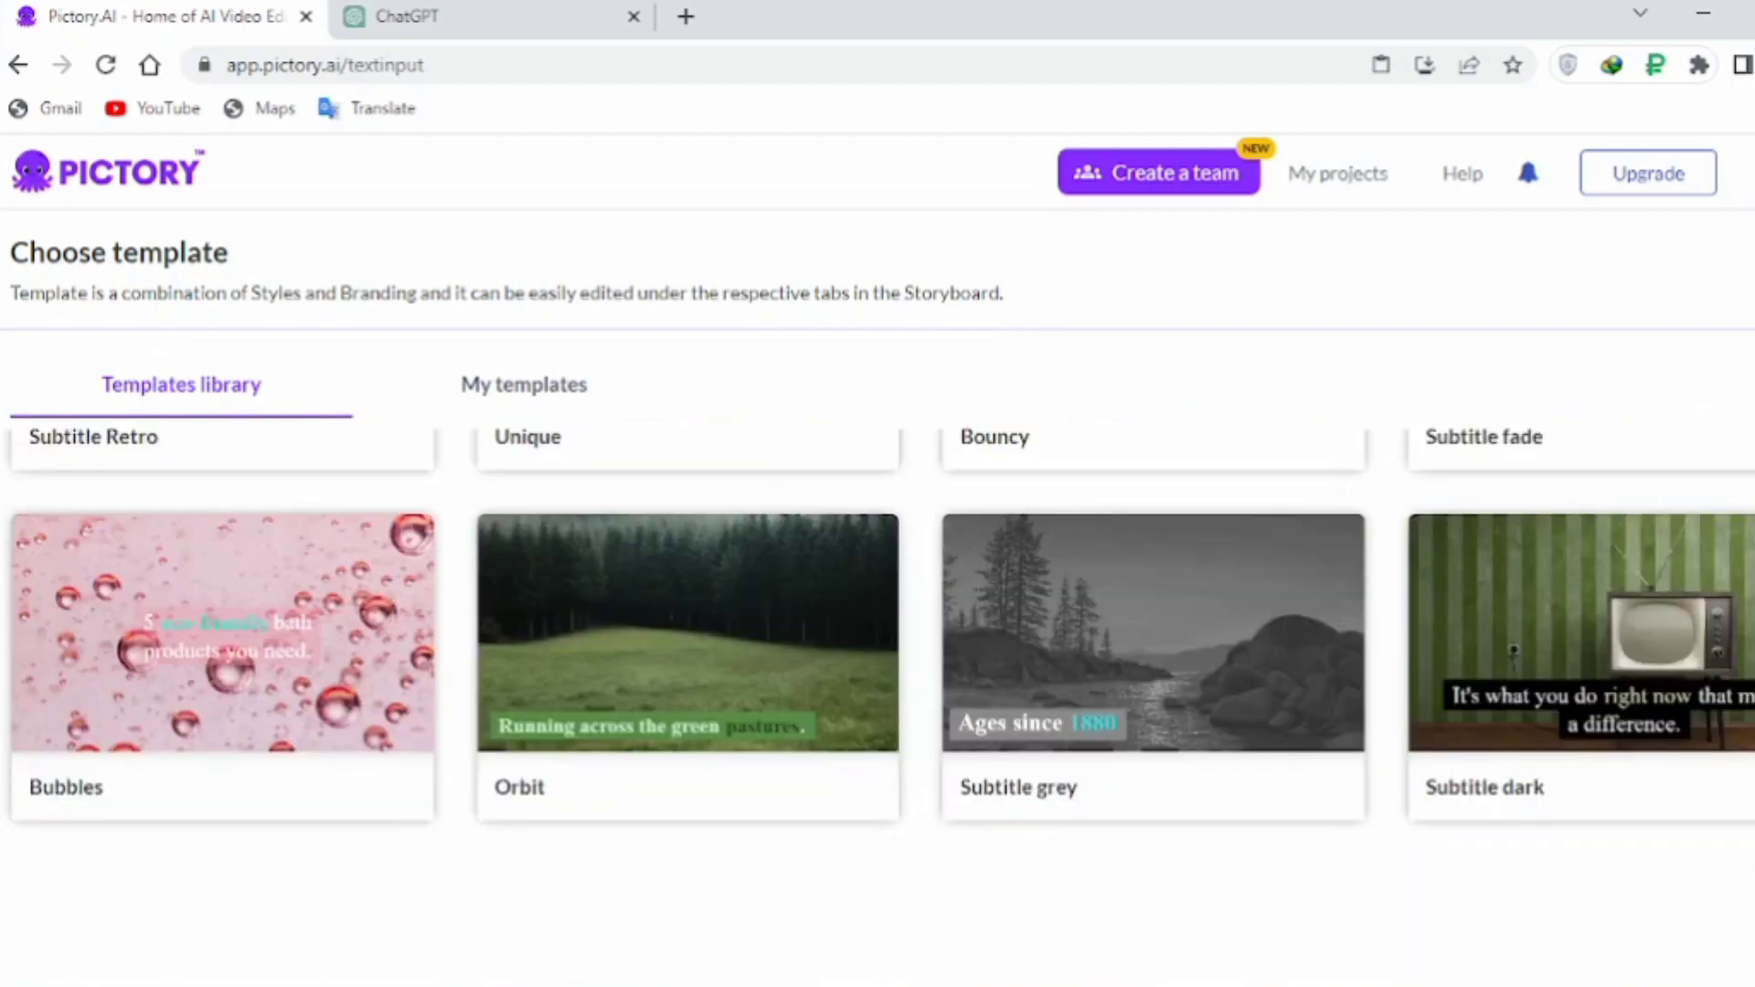
{"action": "scroll", "coordinate": [878, 694], "scroll_direction": "down", "scroll_amount": 7}
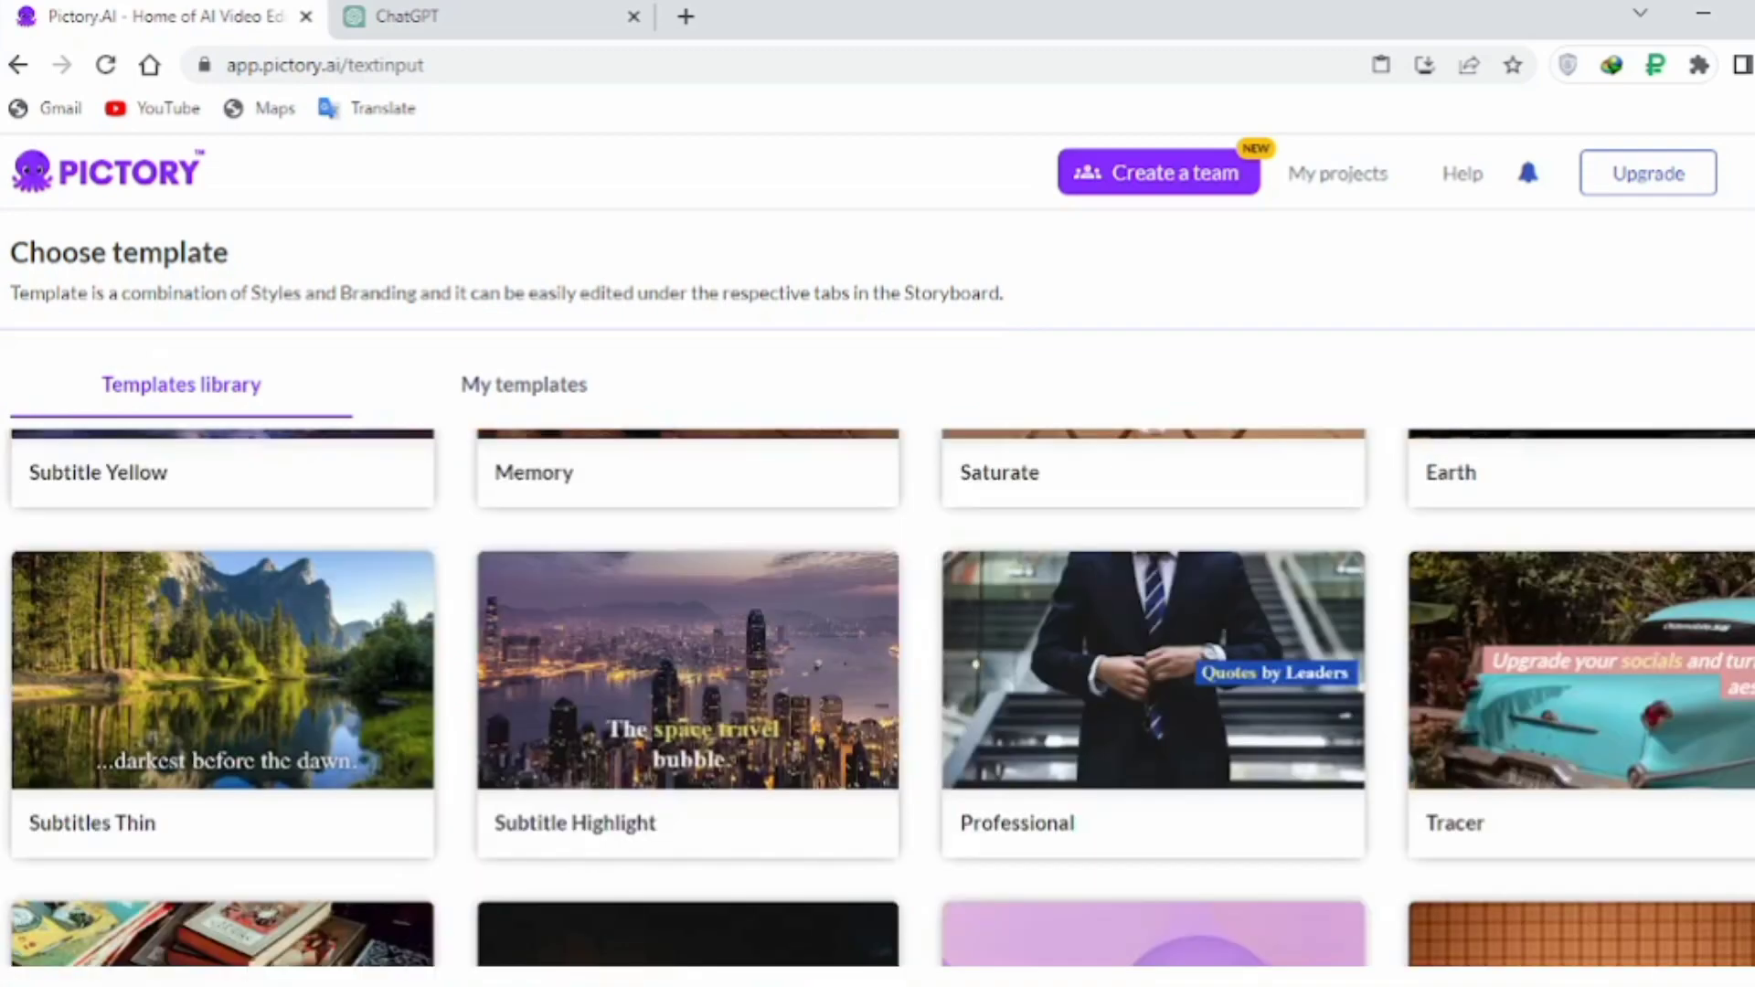
{"action": "scroll", "coordinate": [878, 695], "scroll_direction": "up", "scroll_amount": 15}
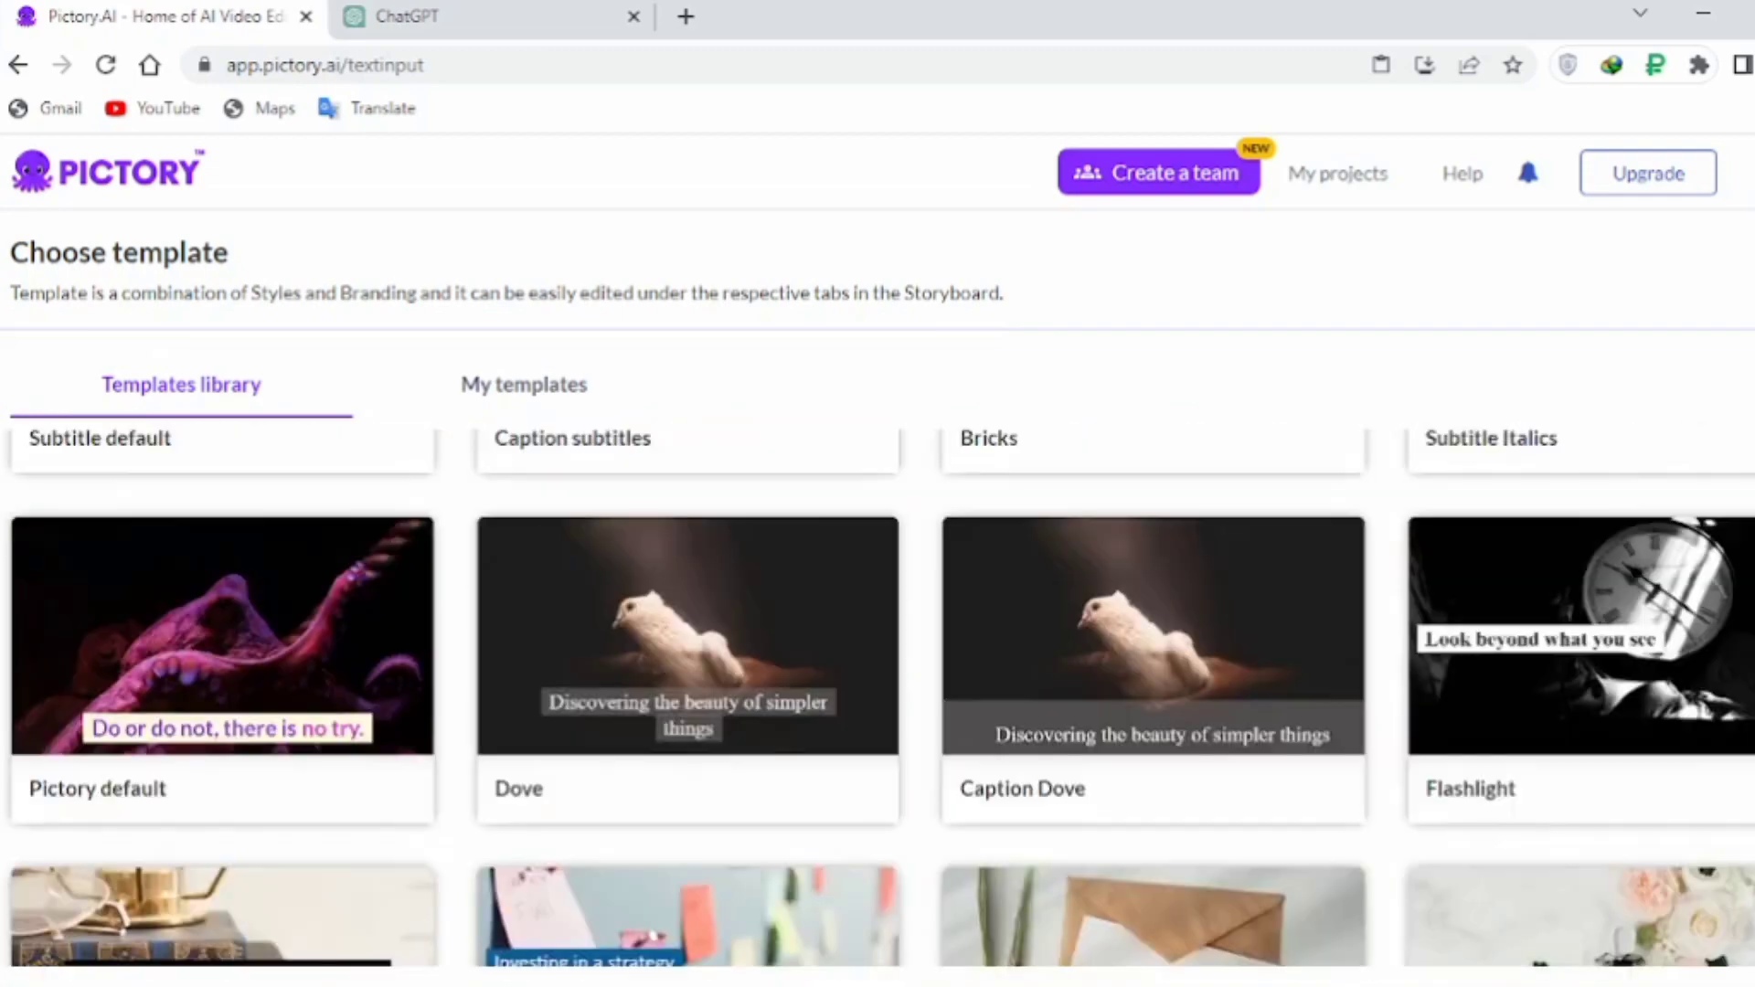
{"action": "scroll", "coordinate": [878, 695], "scroll_direction": "down", "scroll_amount": 4}
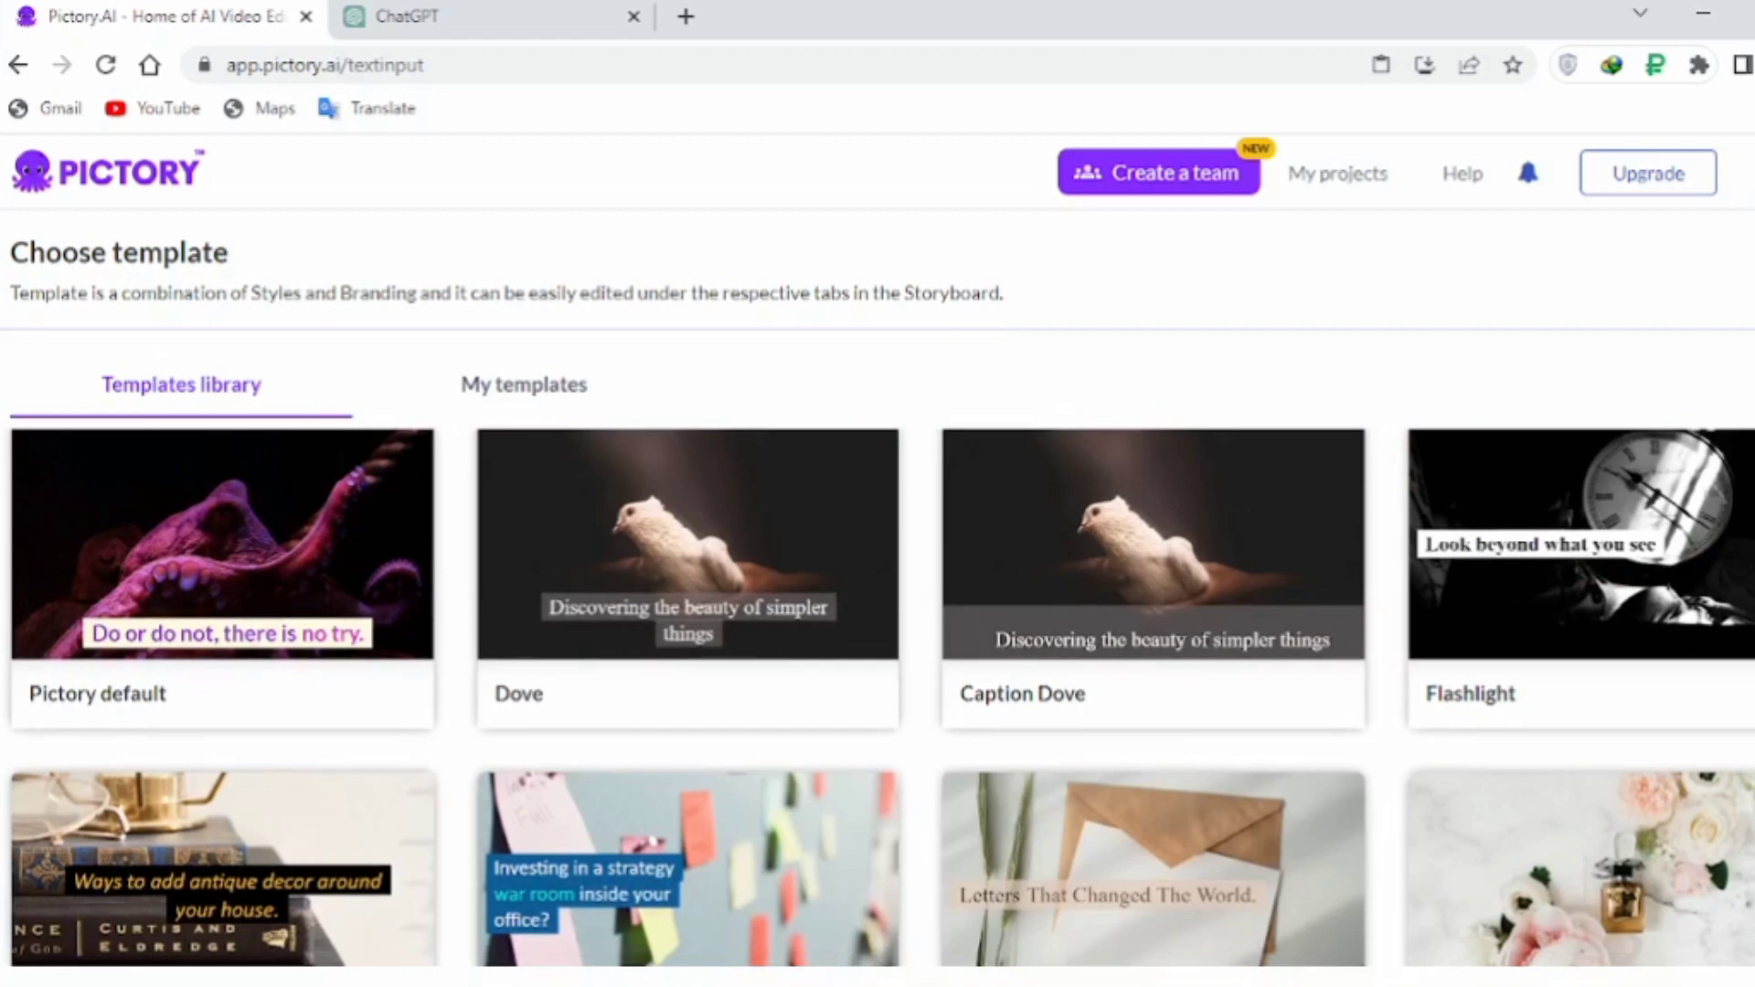
{"action": "scroll", "coordinate": [878, 695], "scroll_direction": "up", "scroll_amount": 3}
{"action": "scroll", "coordinate": [878, 695], "scroll_direction": "down", "scroll_amount": 1}
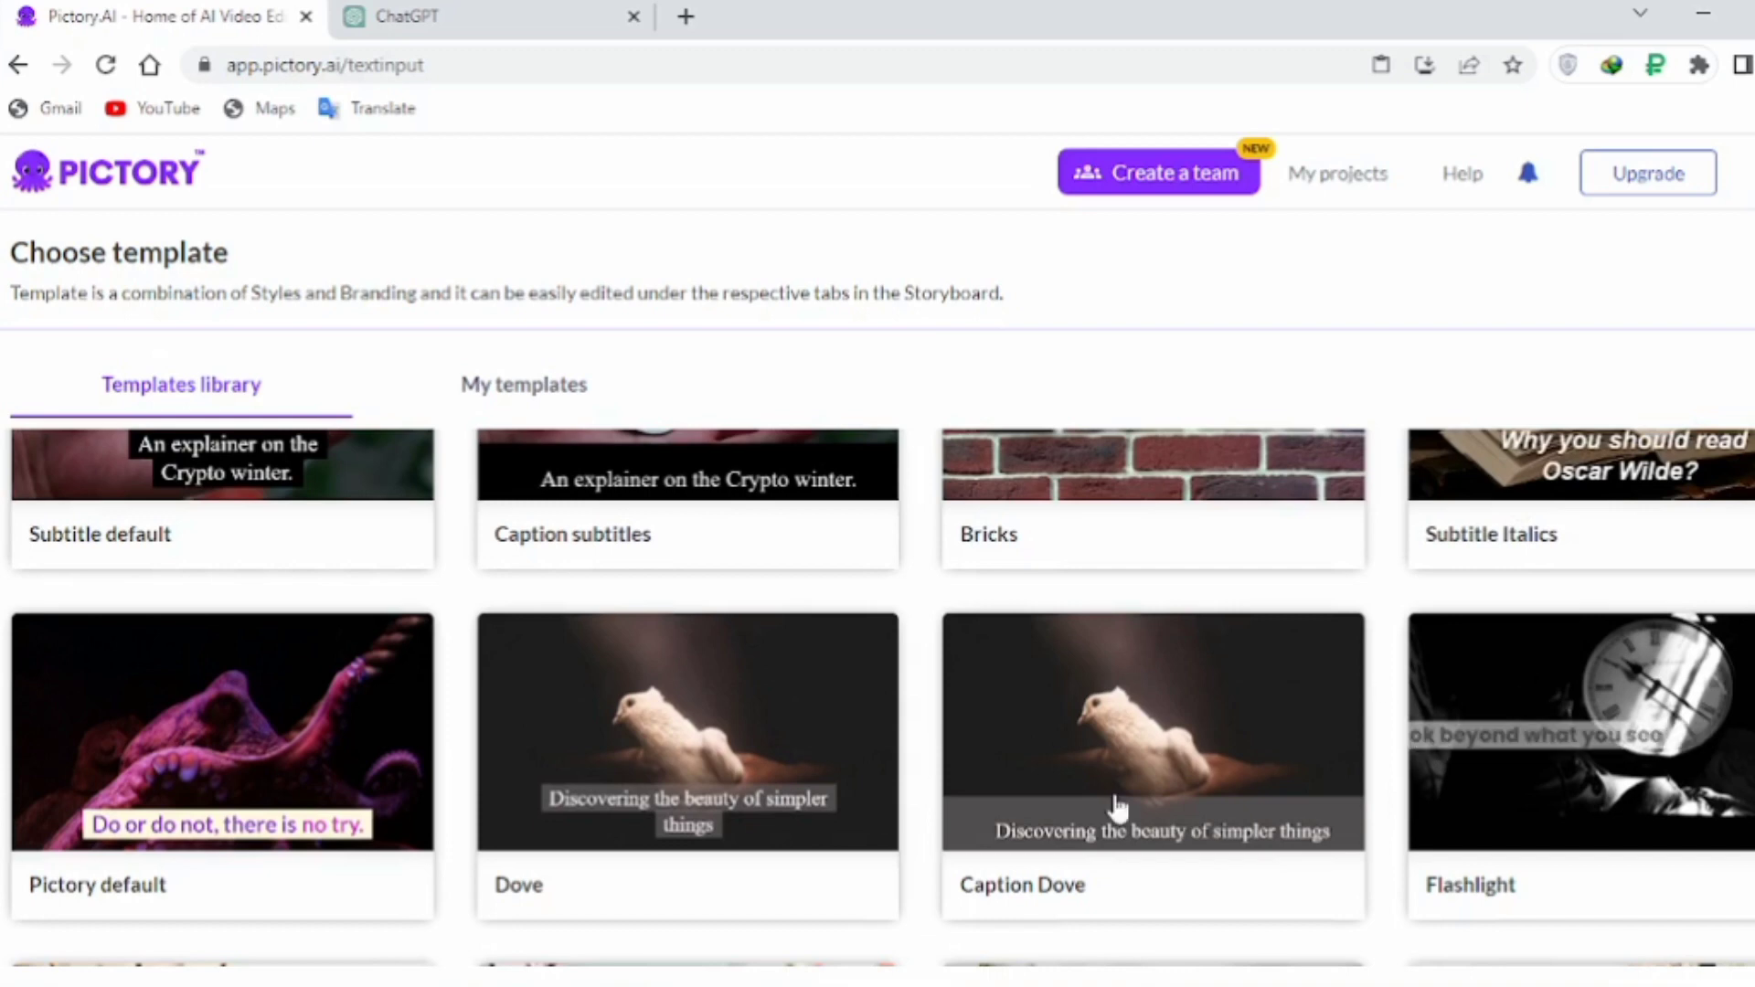
- Apply the Pictory default template in 16:9 aspect ratio and dismiss the customisation help pop-up in the storyboard
{"action": "left_click", "coordinate": [171, 752]}
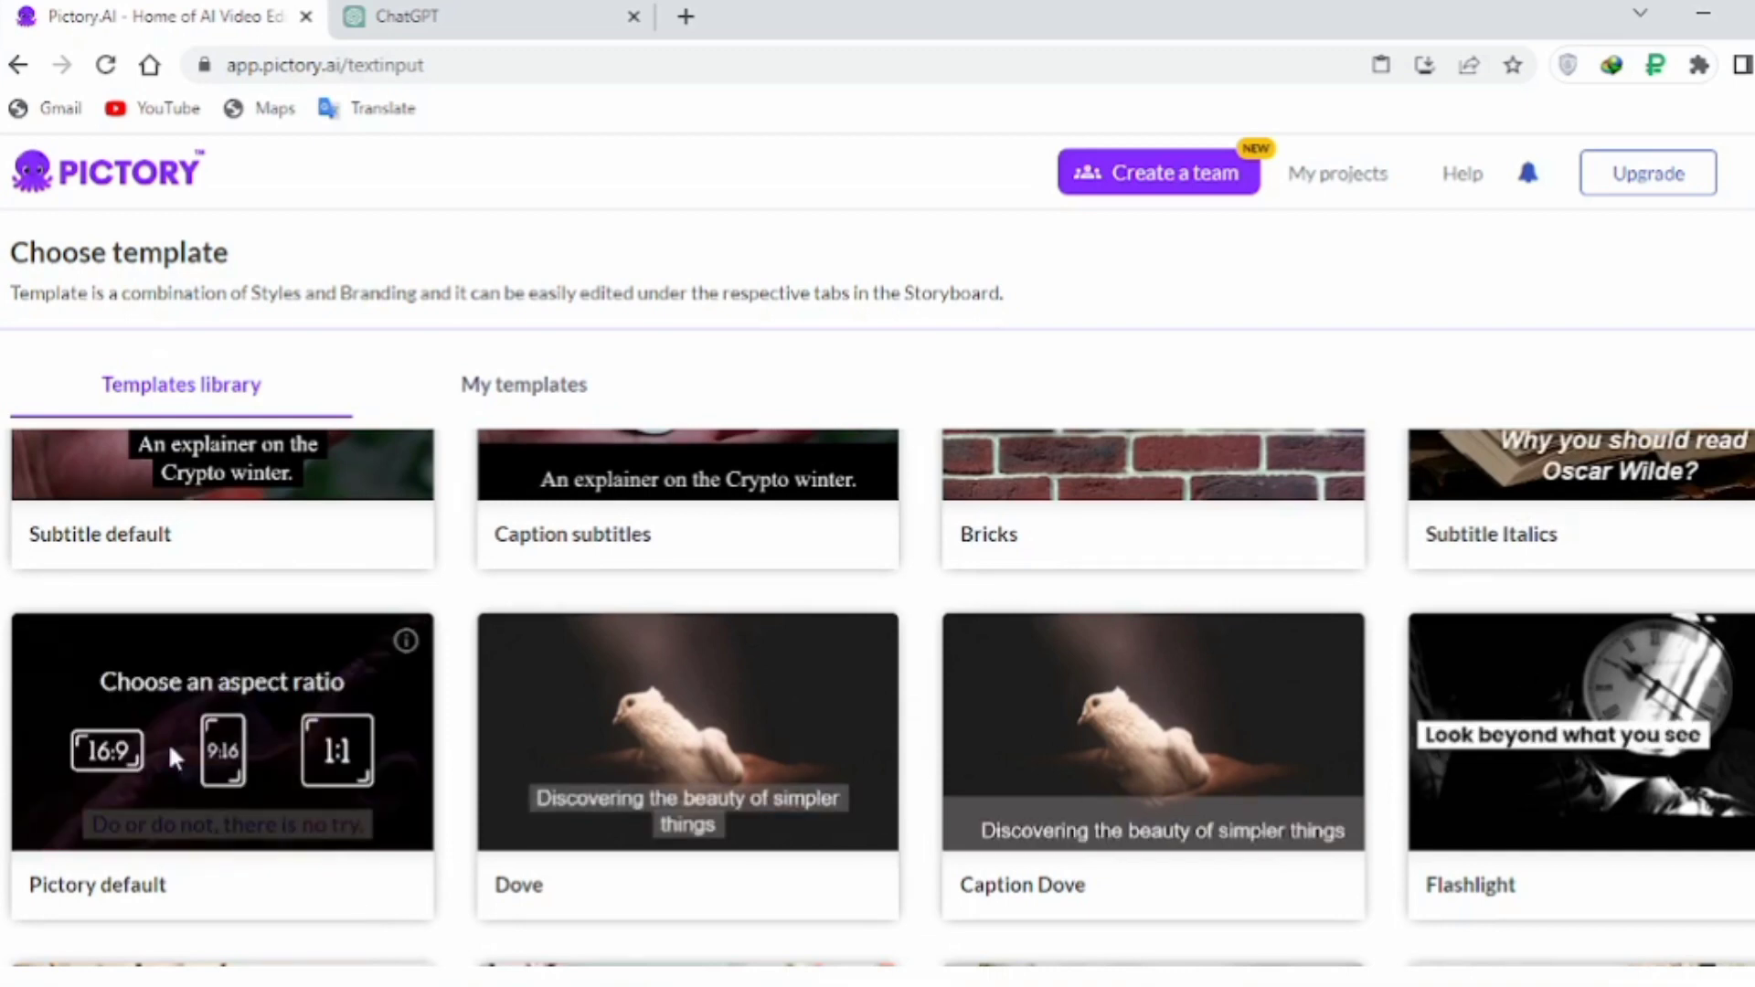
{"action": "left_click", "coordinate": [112, 757]}
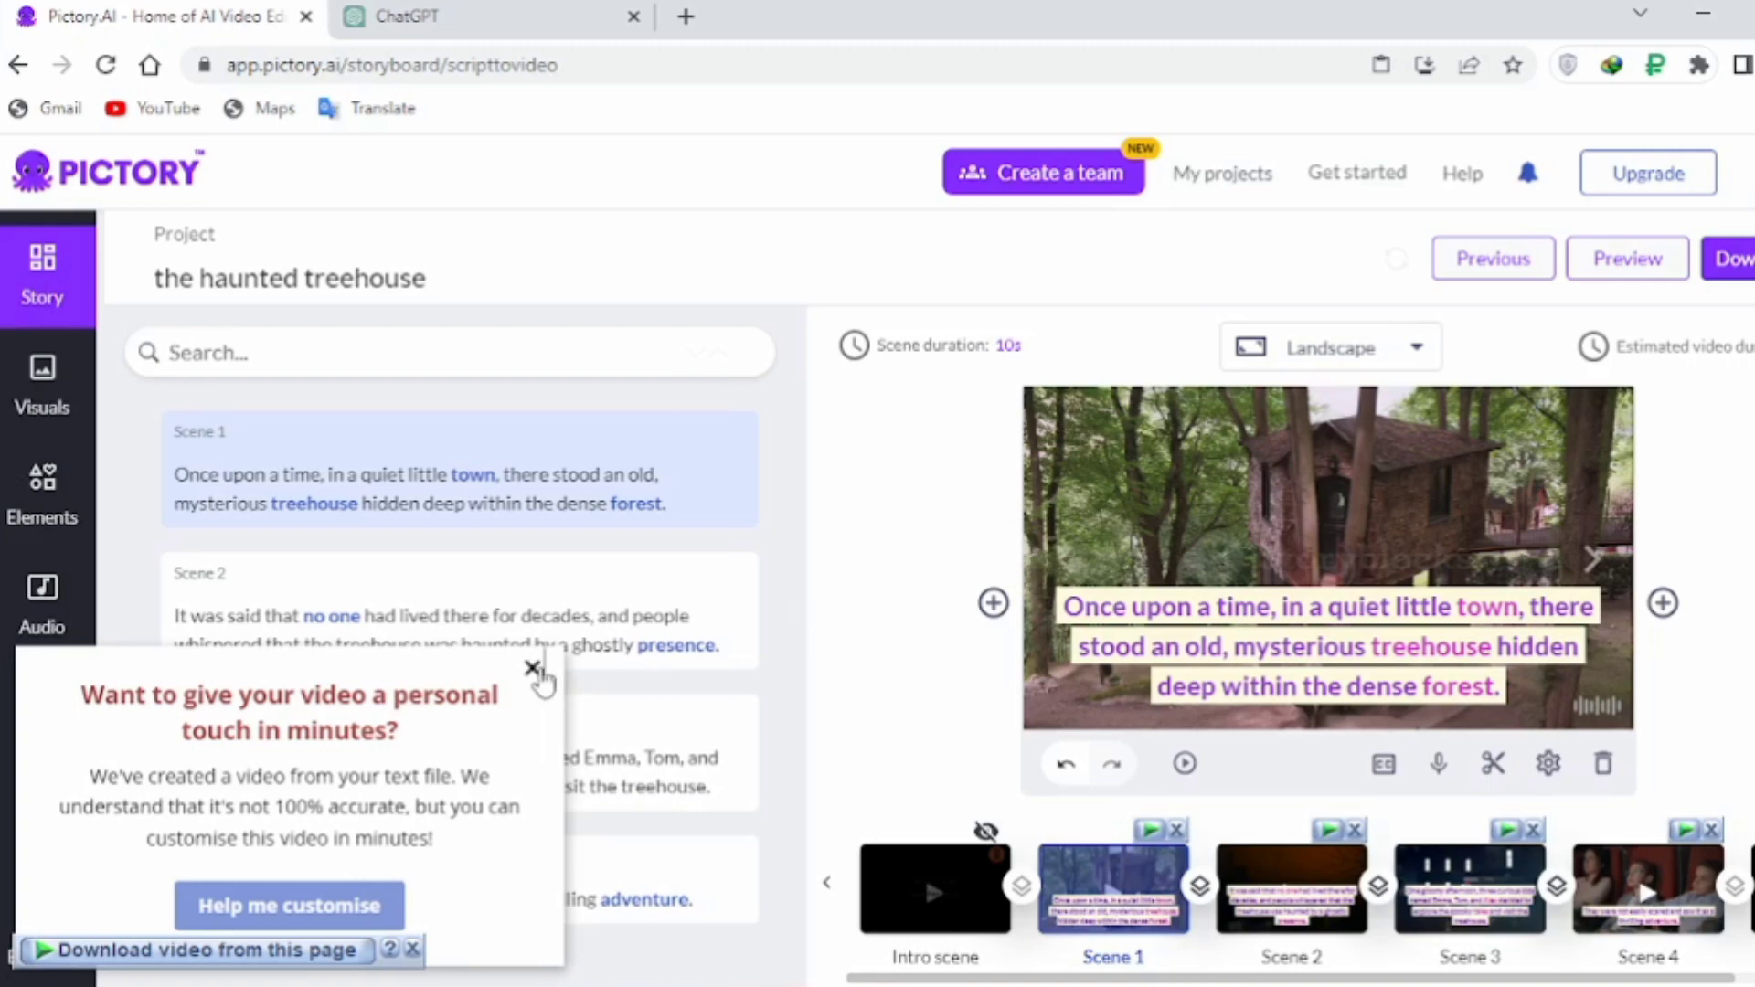
{"action": "left_click", "coordinate": [533, 668]}
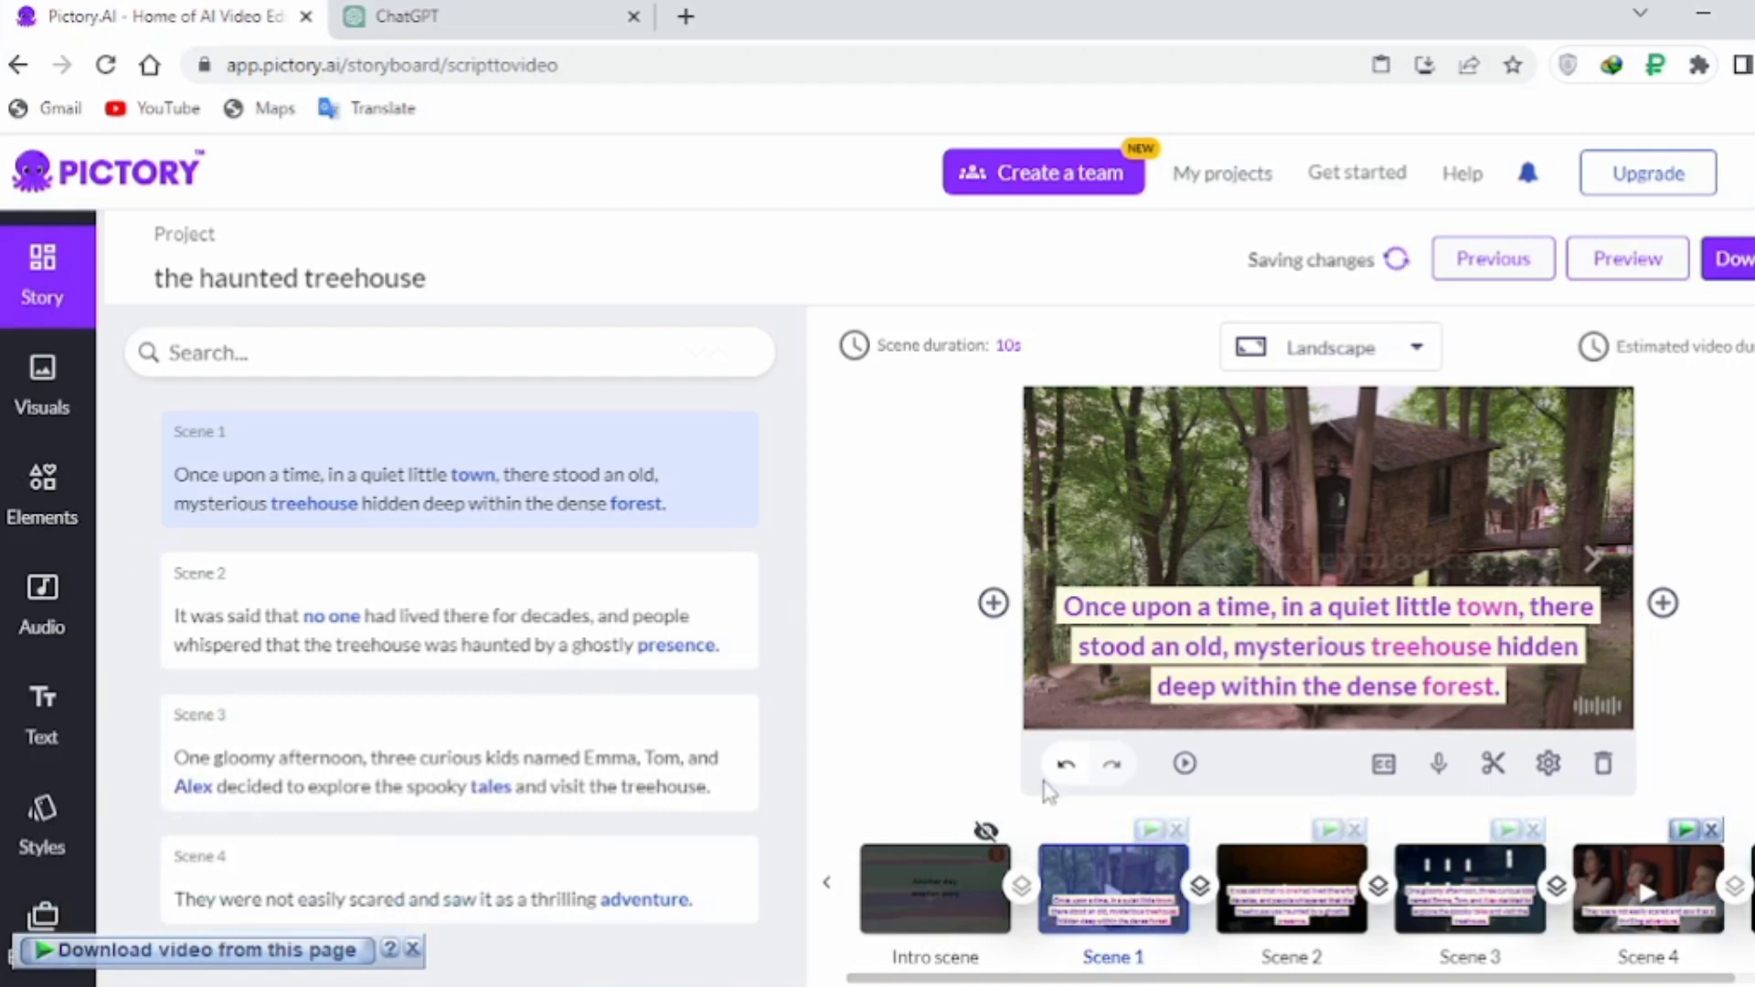
- Check the options for inserting a scene before Scene 1, close them, and start the video download
{"action": "left_click", "coordinate": [992, 605]}
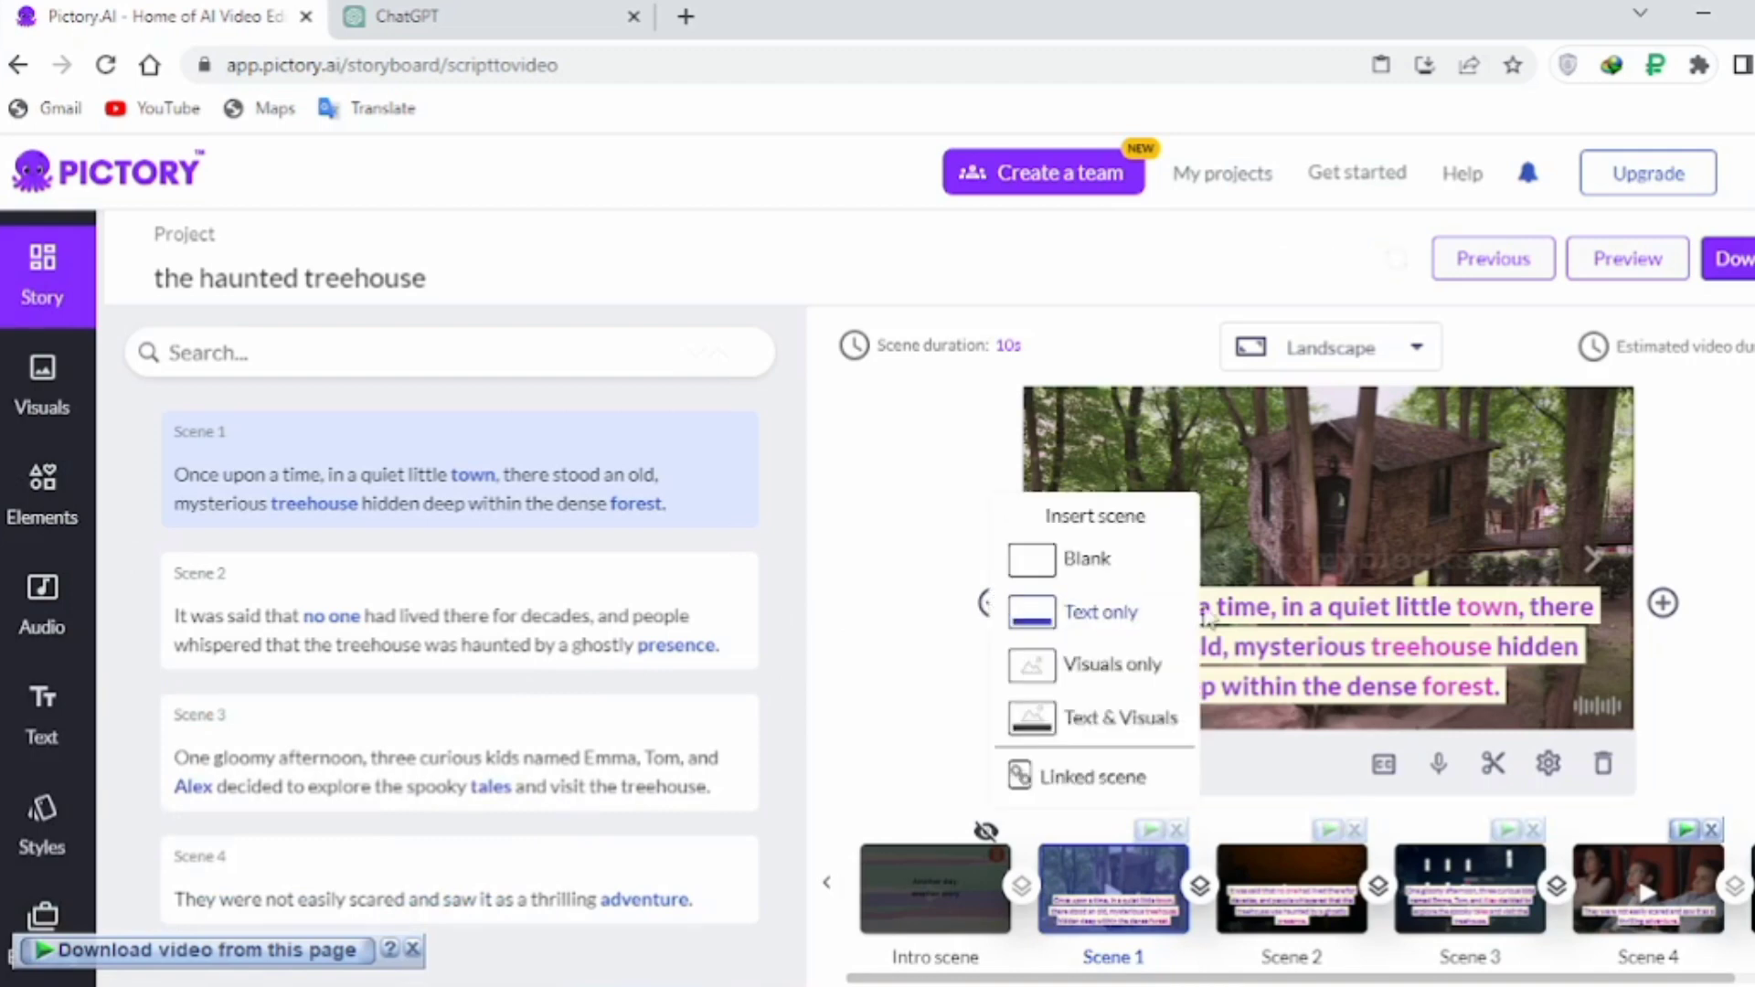
{"action": "left_click", "coordinate": [1203, 512]}
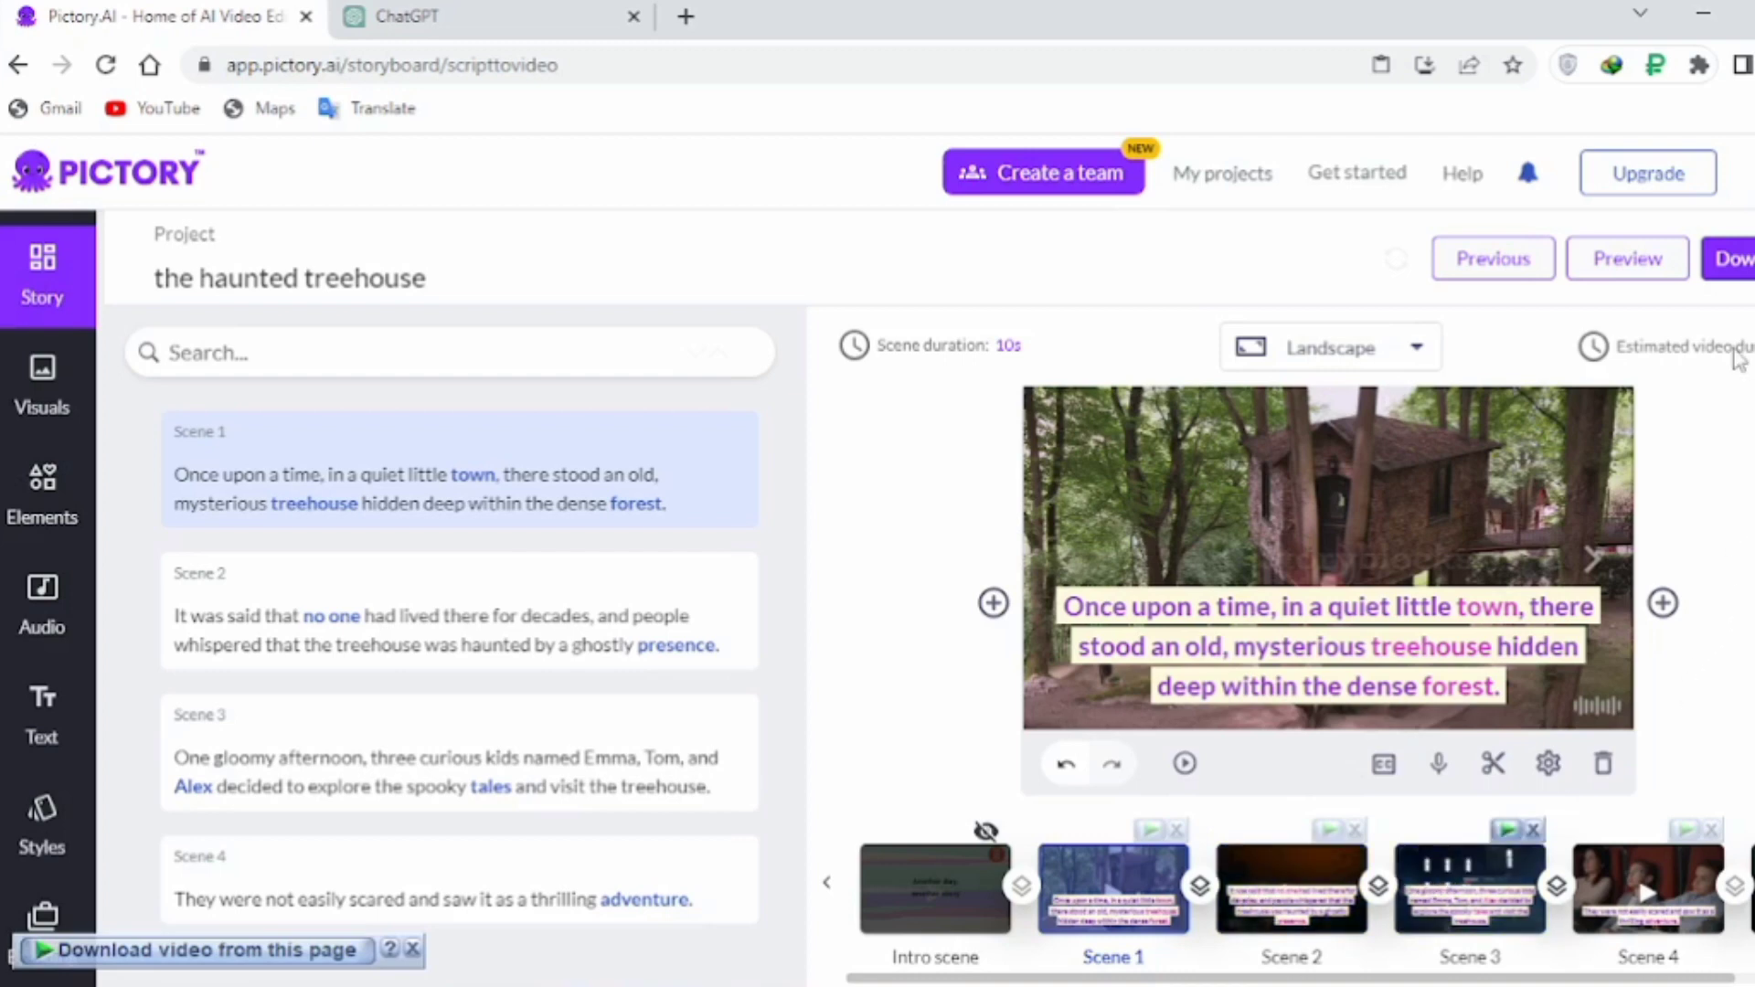
{"action": "left_click", "coordinate": [1735, 261]}
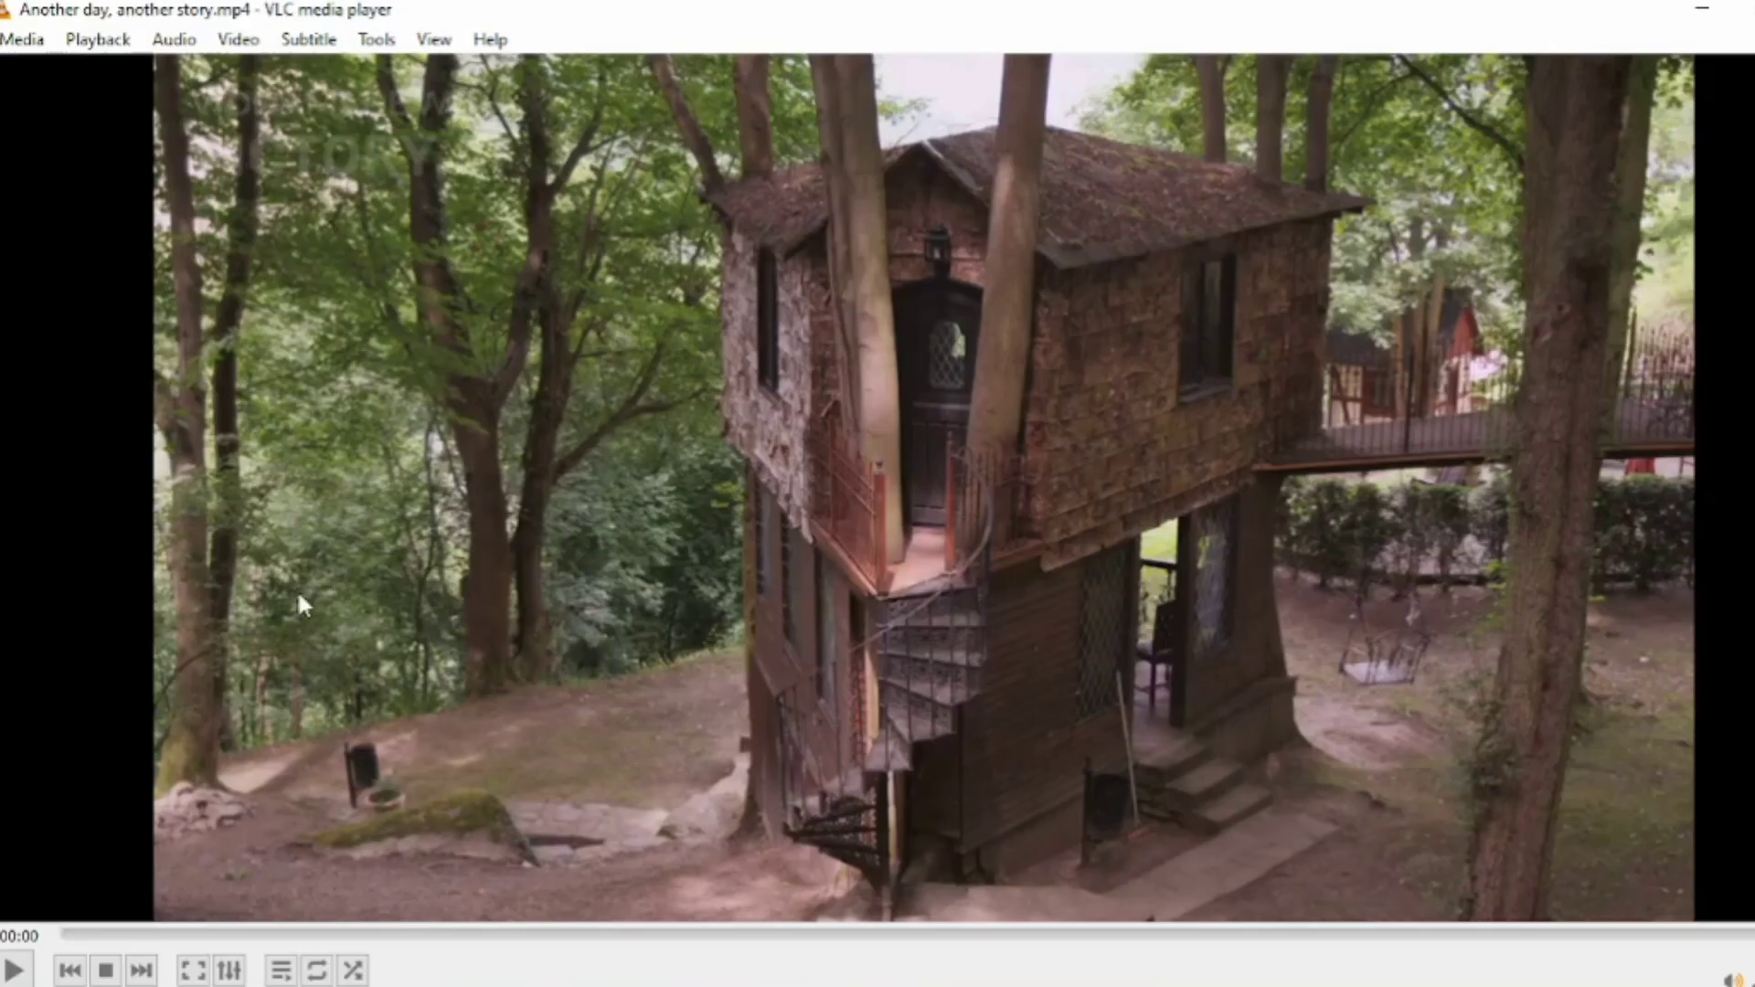
- Watch "Another day, another story.mp4" full screen in VLC media player and lower the volume to 90%
{"action": "double_click", "coordinate": [296, 588]}
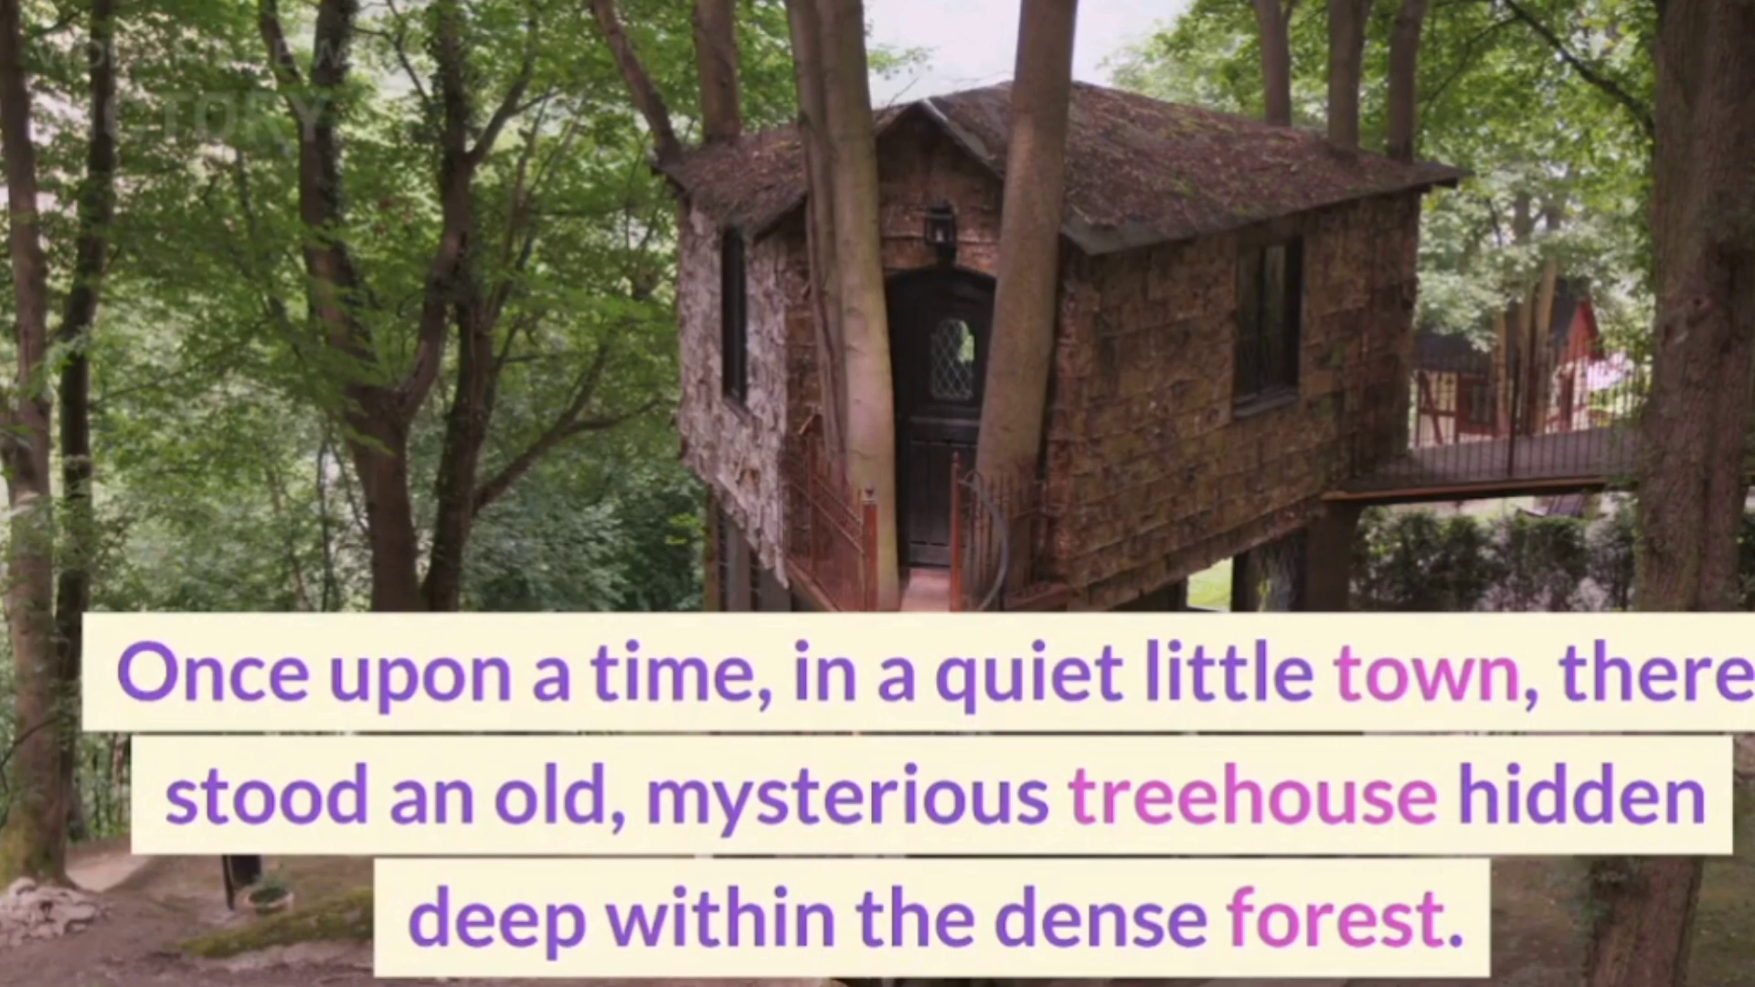
{"action": "key", "text": "ctrl+Down"}
{"action": "key", "text": "ctrl+Down"}
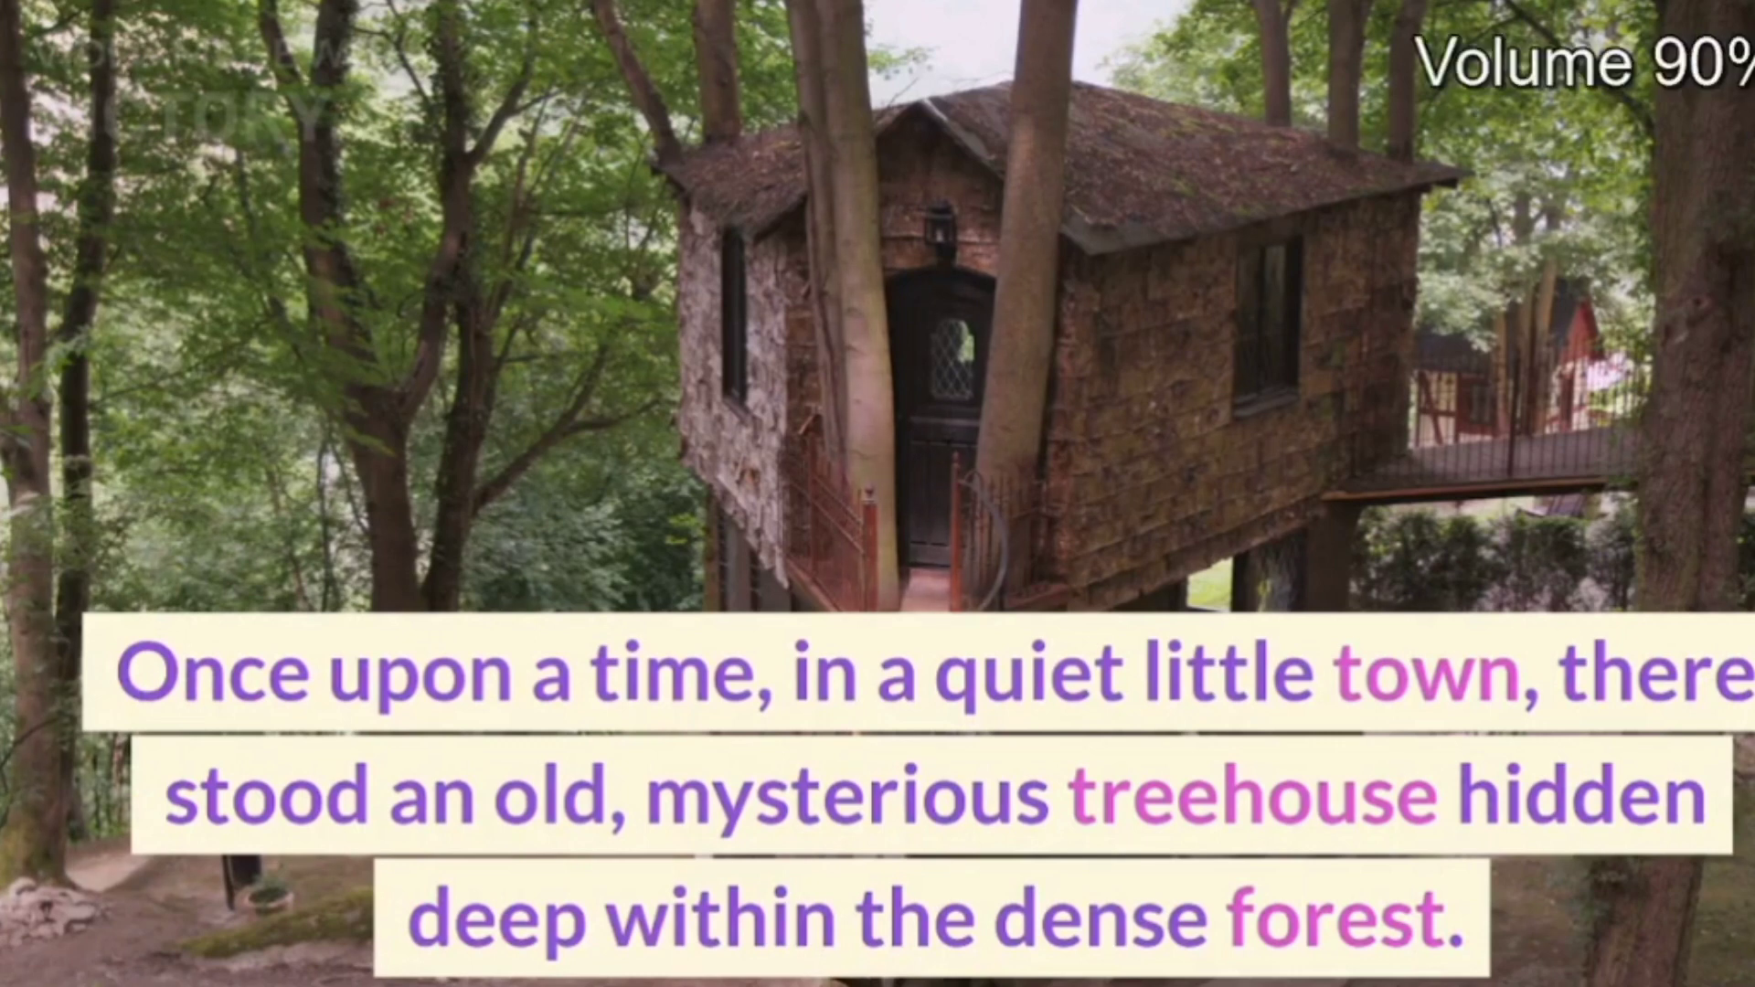